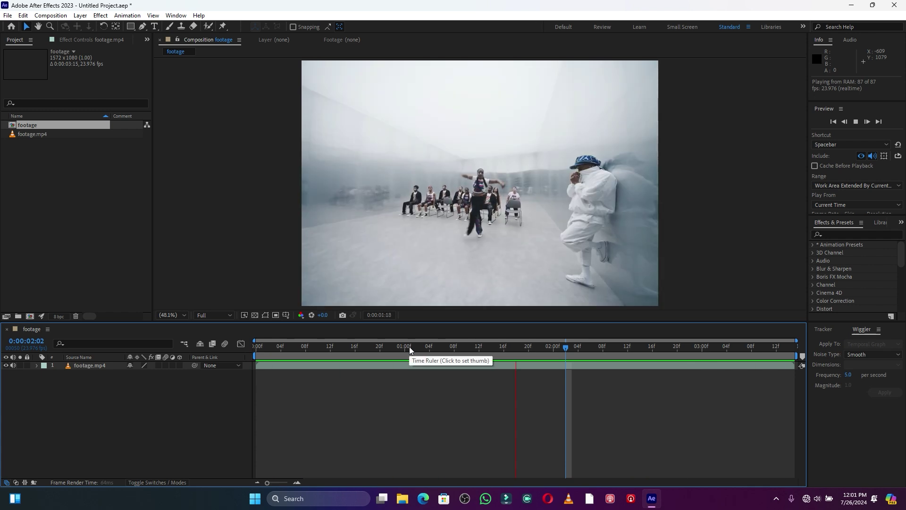
Split the footage.mp4 layer at 0:00:02:02, where the shot changes to the close-up of the seated man
key(space)
mouse_move(542, 345)
mouse_down()
mouse_move(573, 346)
mouse_move(565, 349)
mouse_up()
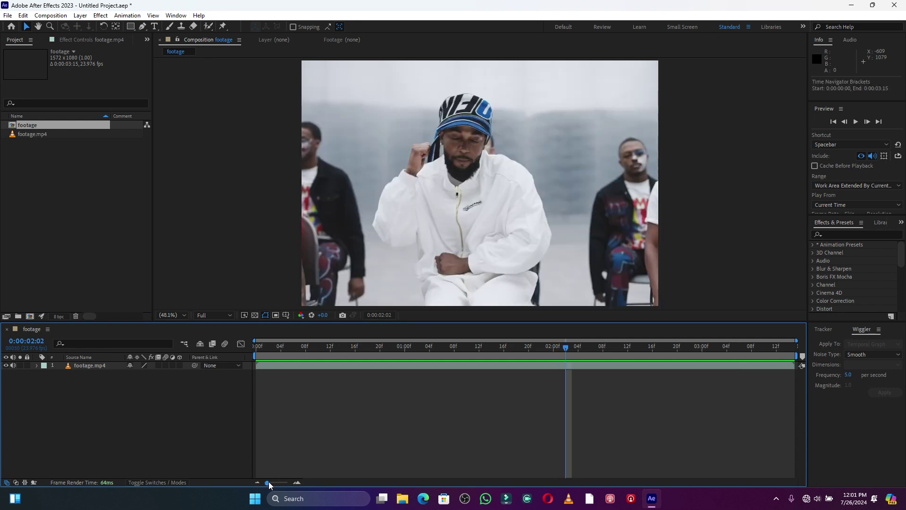
drag(268, 482, 315, 478)
mouse_move(524, 347)
mouse_down()
mouse_move(542, 347)
mouse_move(503, 347)
mouse_move(518, 347)
mouse_up()
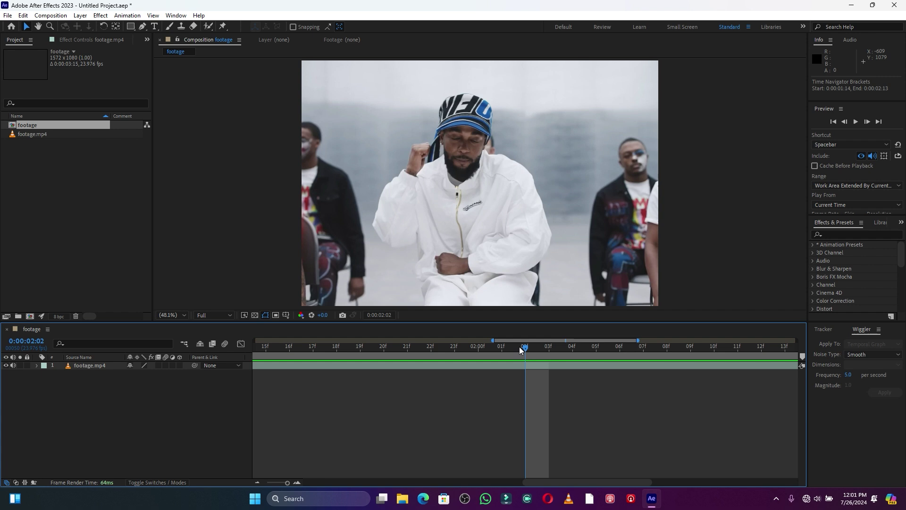
click(519, 367)
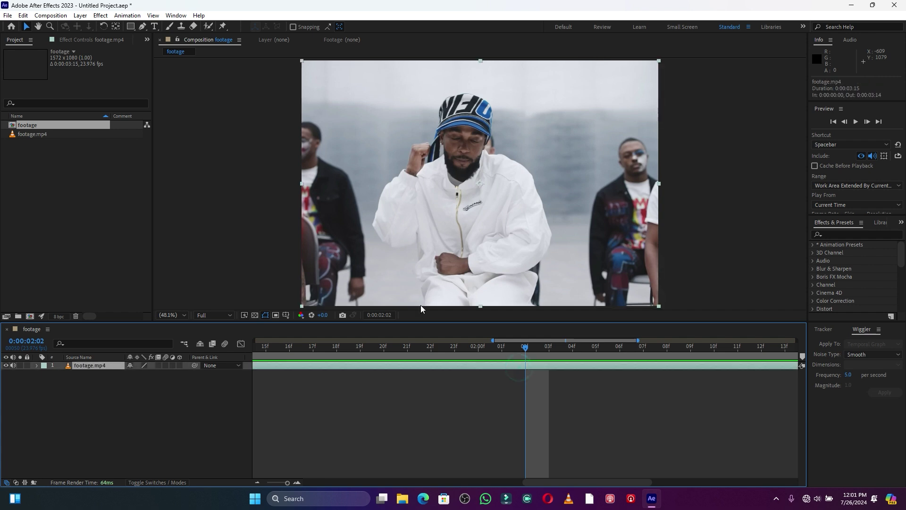
click(23, 16)
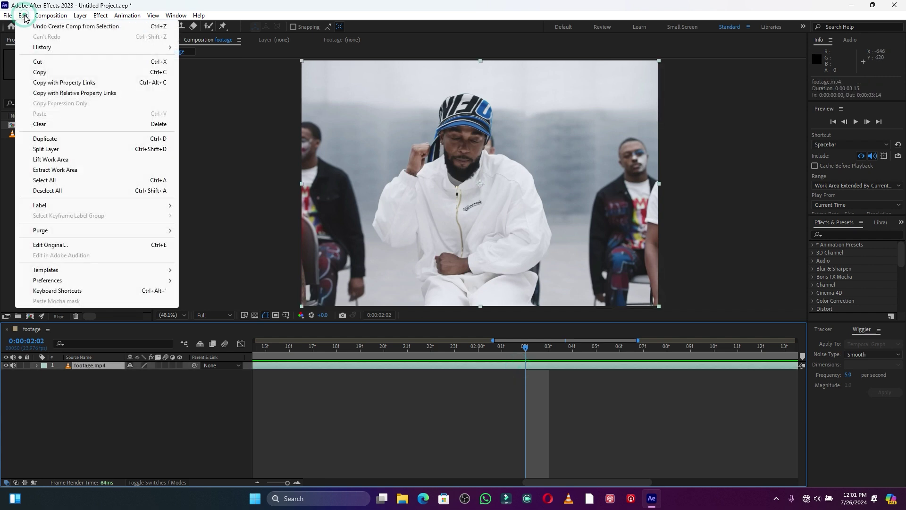
click(59, 149)
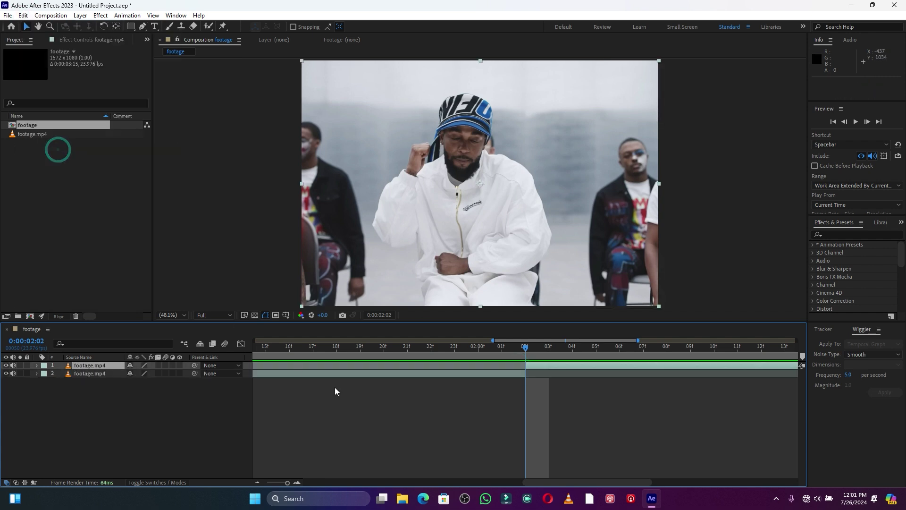
click(387, 415)
drag(285, 482, 248, 472)
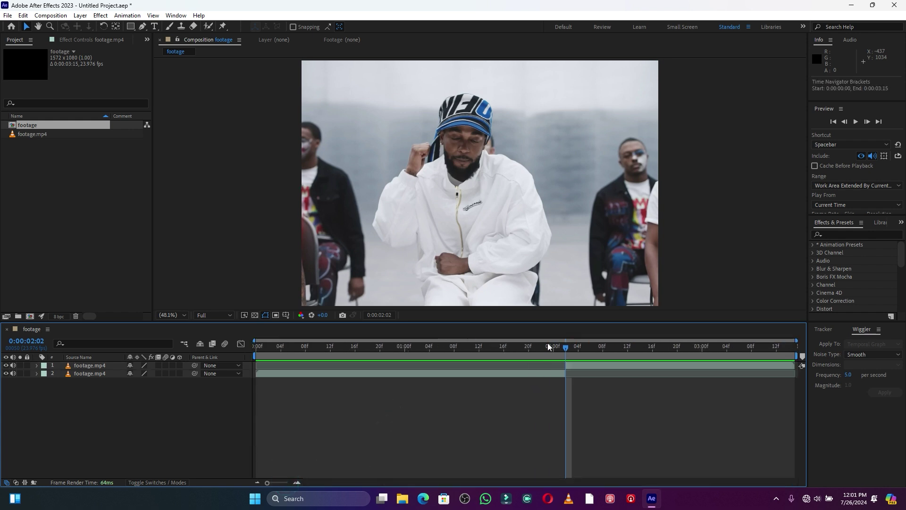
Add a new adjustment layer above the two footage clips
drag(562, 345, 546, 344)
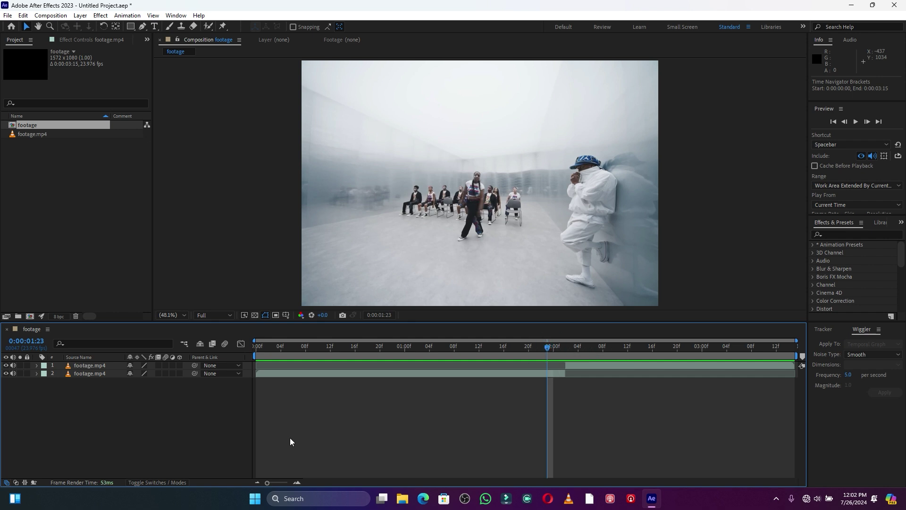
right_click(123, 431)
mouse_move(173, 312)
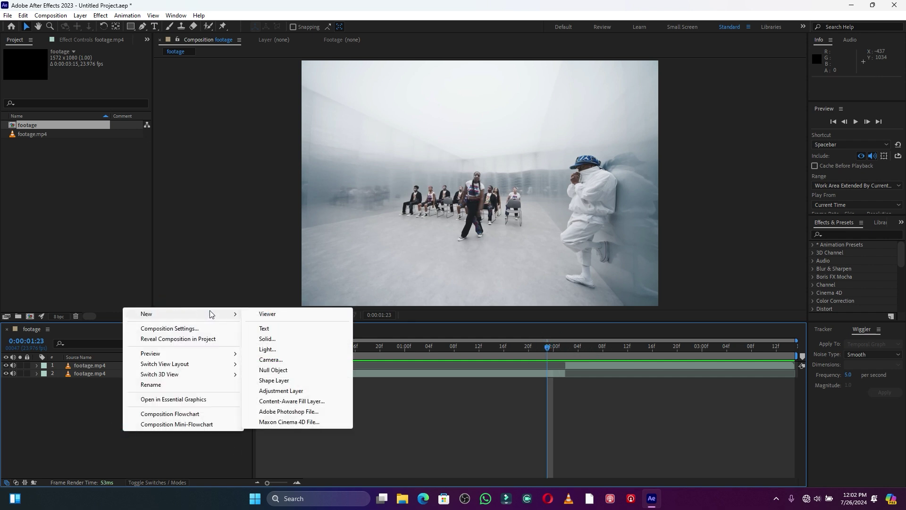
click(281, 390)
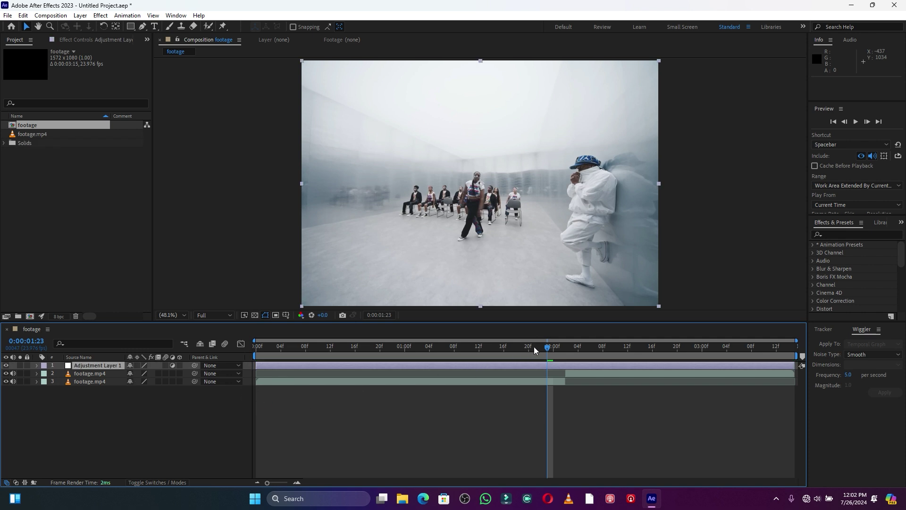
Split the adjustment layer at 0:00:02:22 and delete the segment after that point
drag(547, 346, 562, 346)
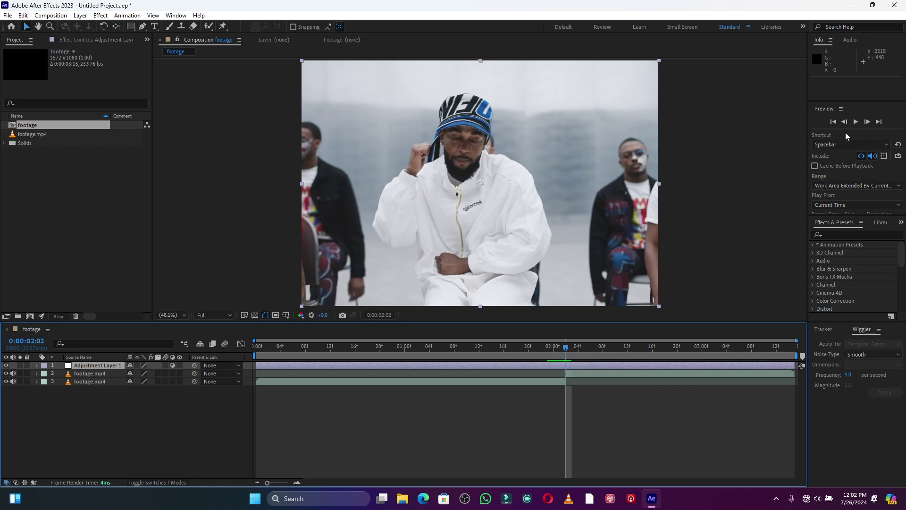
click(867, 123)
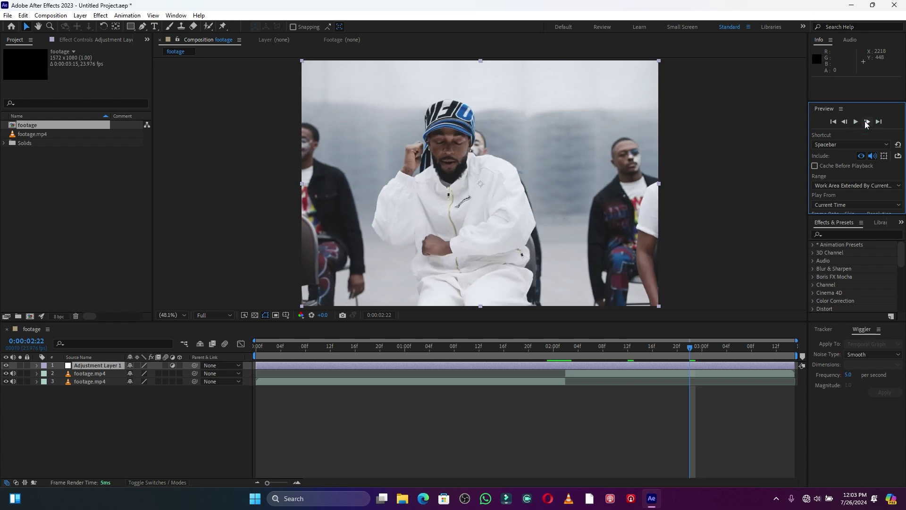
click(689, 363)
key(ctrl+shift+d)
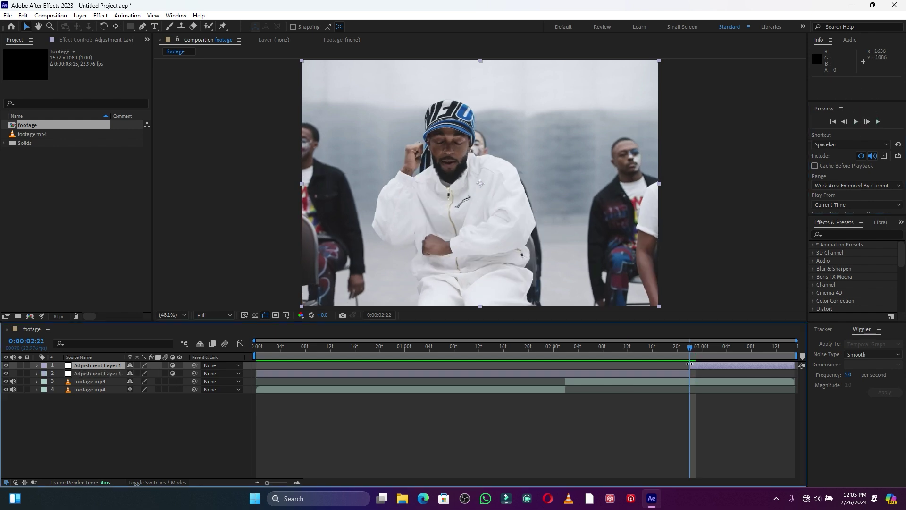
click(715, 366)
key(Delete)
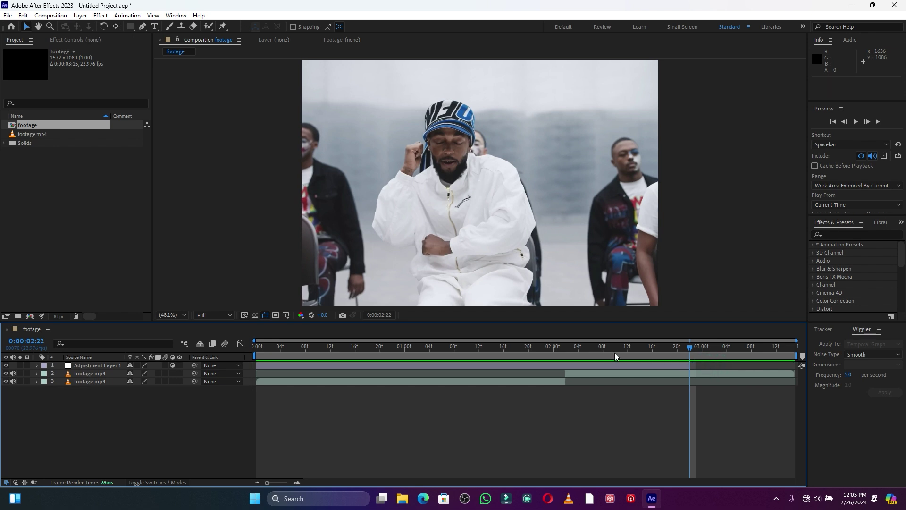
Split the layers under the playhead at 0:00:01:06 and delete the adjustment layer segment before that point
drag(598, 346, 565, 345)
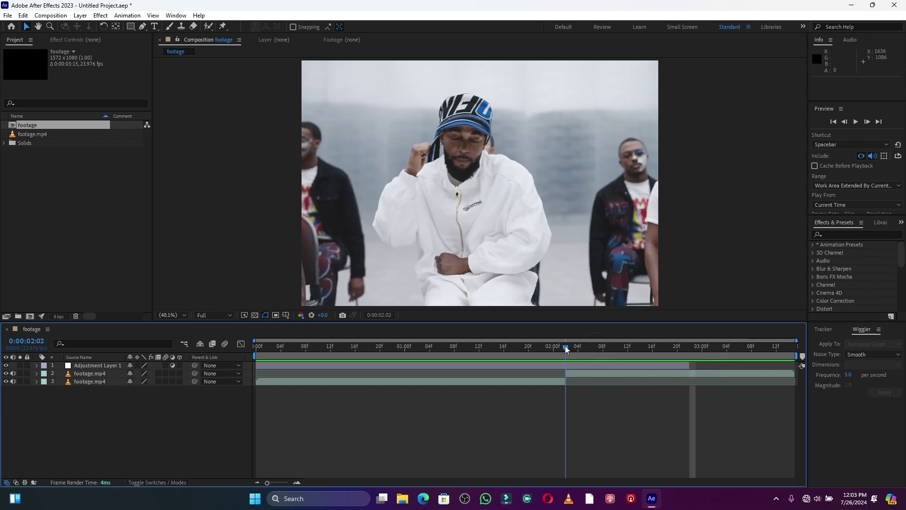
click(844, 121)
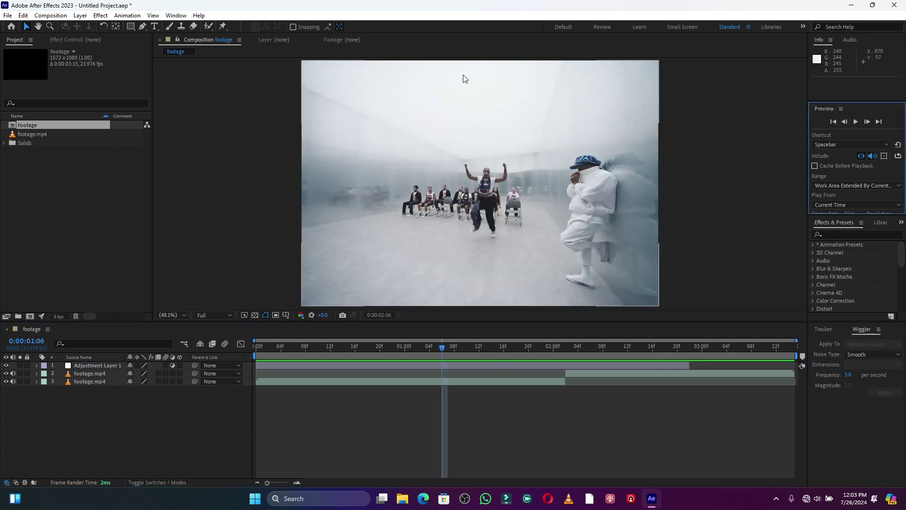
click(24, 16)
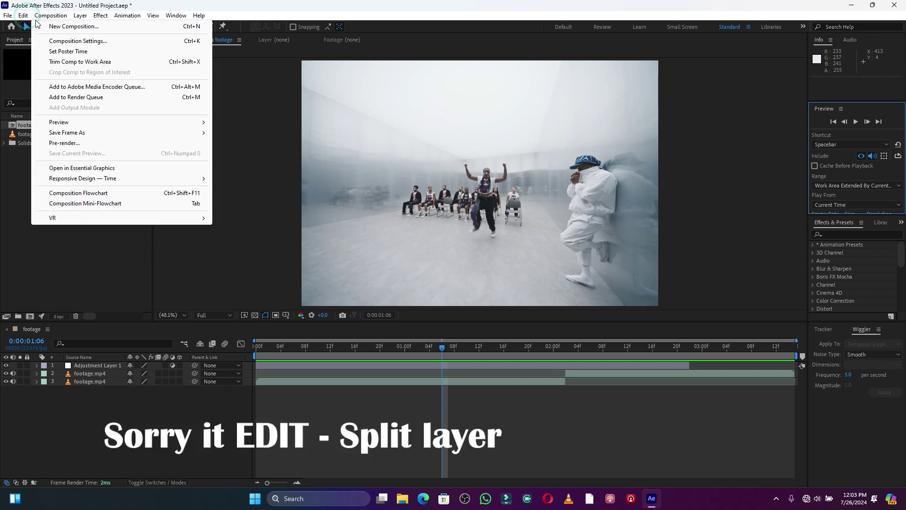
click(69, 149)
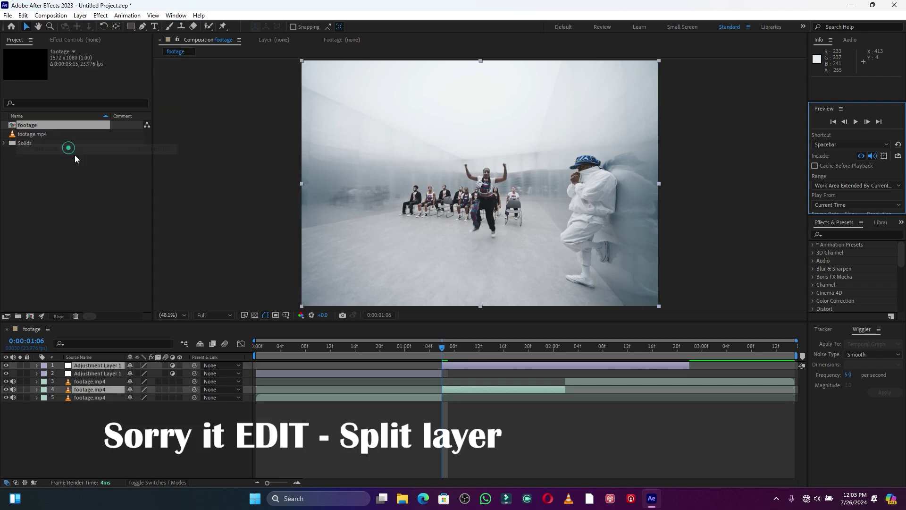
click(421, 376)
key(Delete)
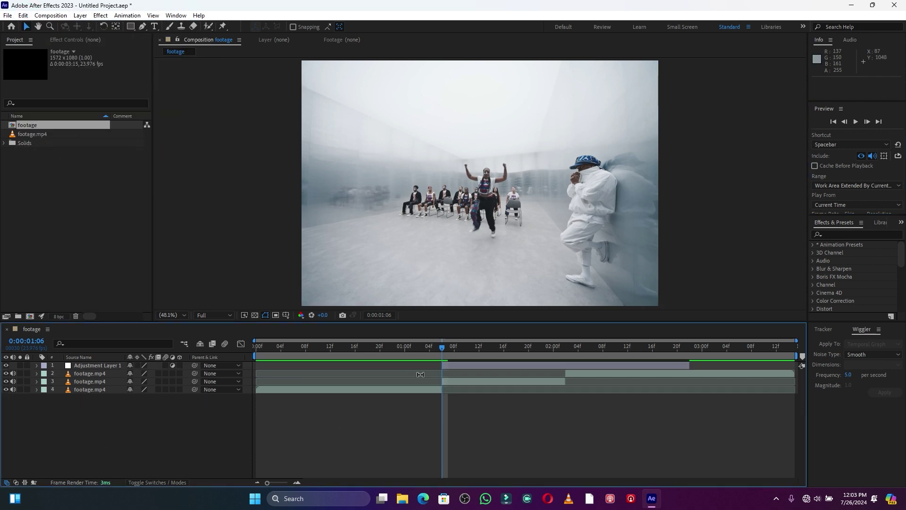
Find the Optics Compensation effect and apply it to the adjustment layer
click(507, 369)
click(507, 369)
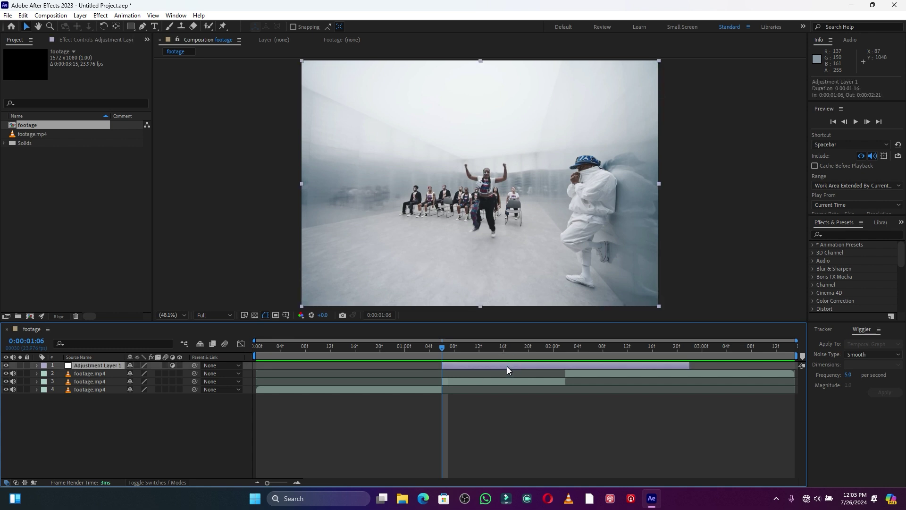
click(866, 235)
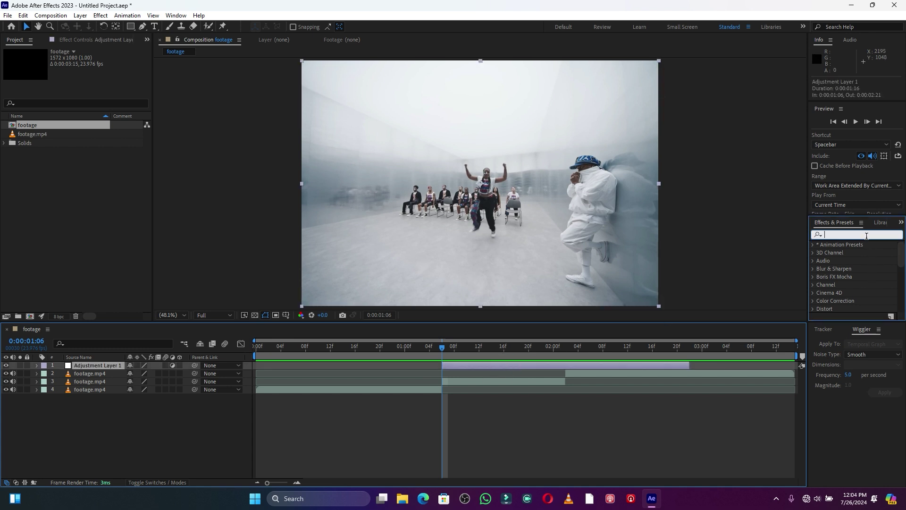
text(o)
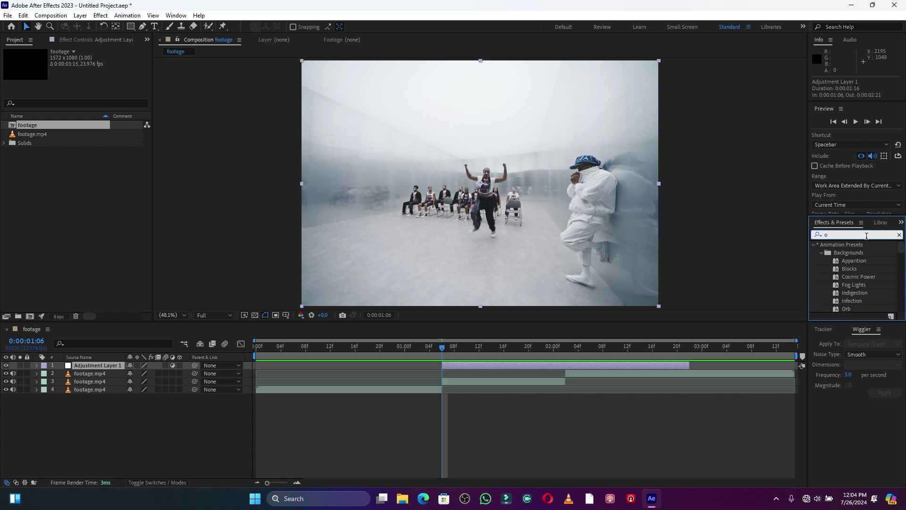
text(ptic)
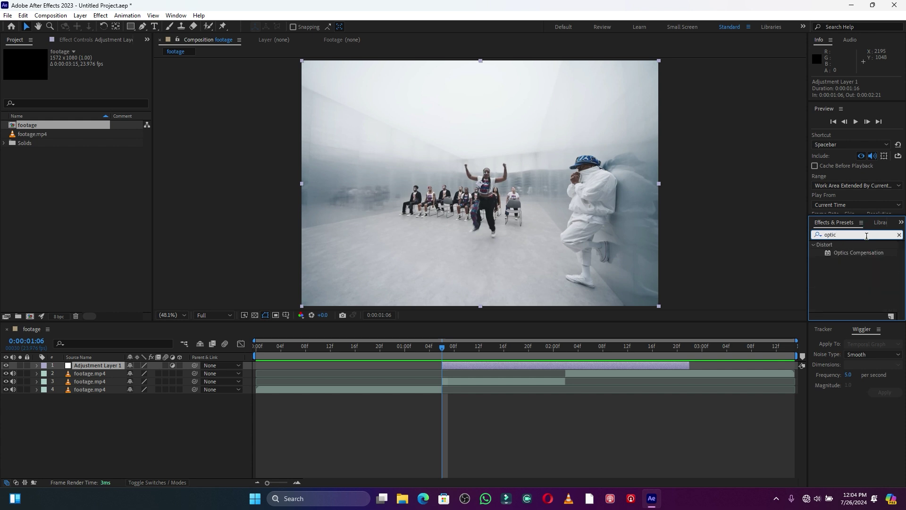
drag(858, 252, 542, 364)
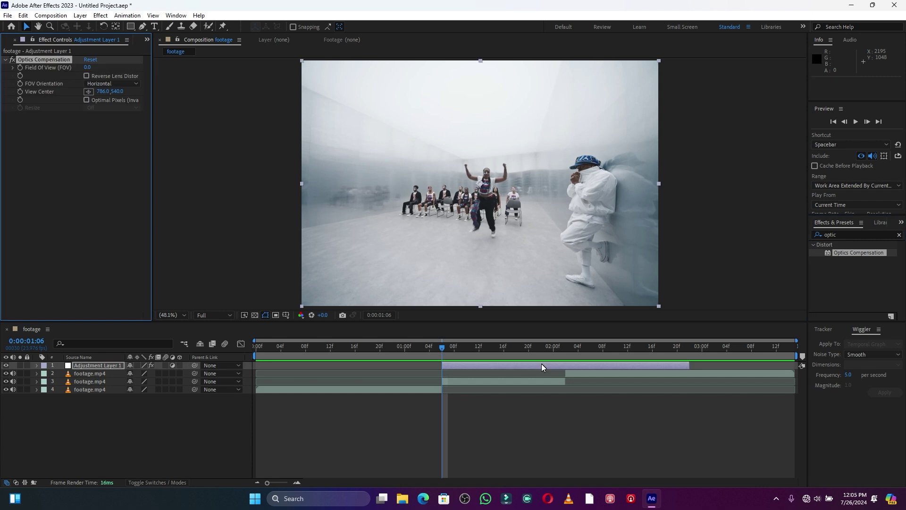
At the cut at 0:00:02:02, enable Reverse Lens Distortion and set the Field of View to 139.0
drag(443, 348, 566, 355)
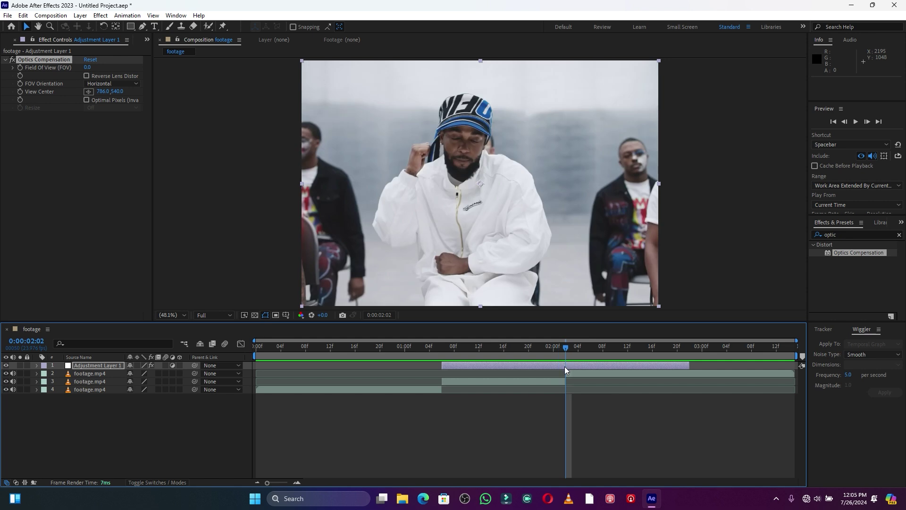
click(564, 366)
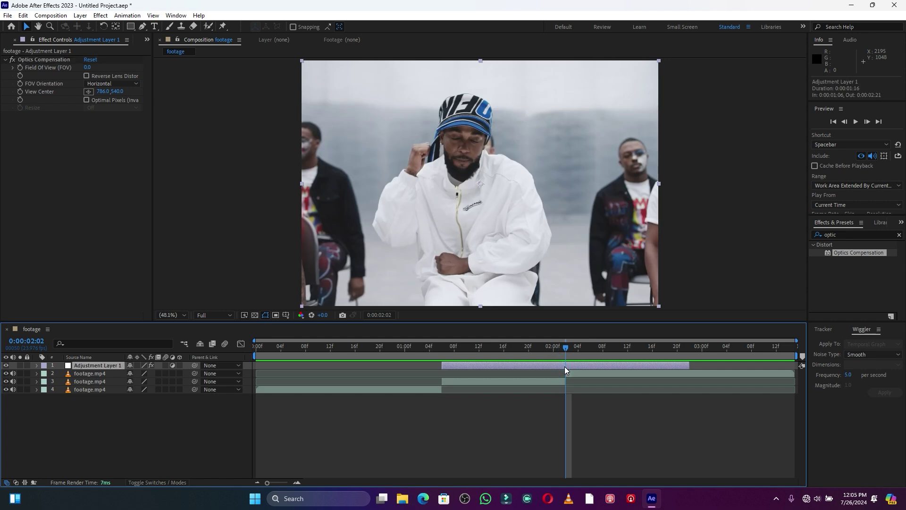
click(87, 76)
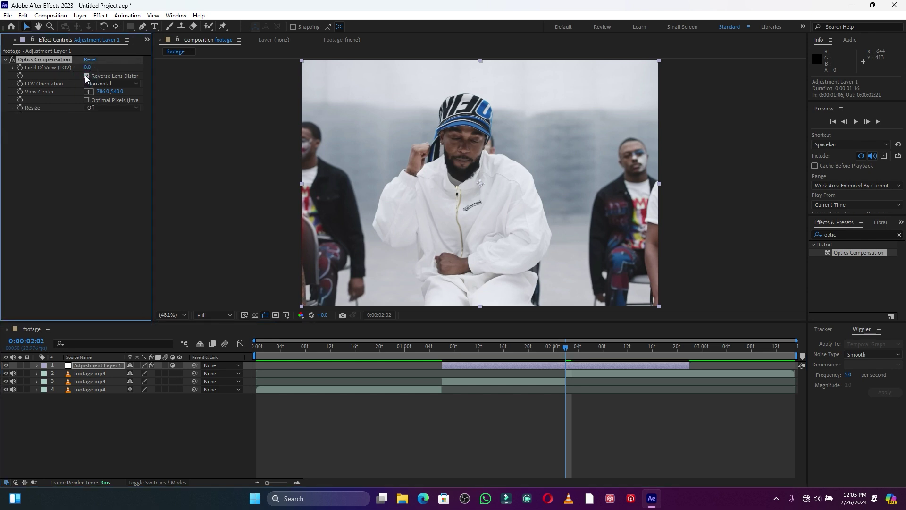
drag(87, 69, 128, 66)
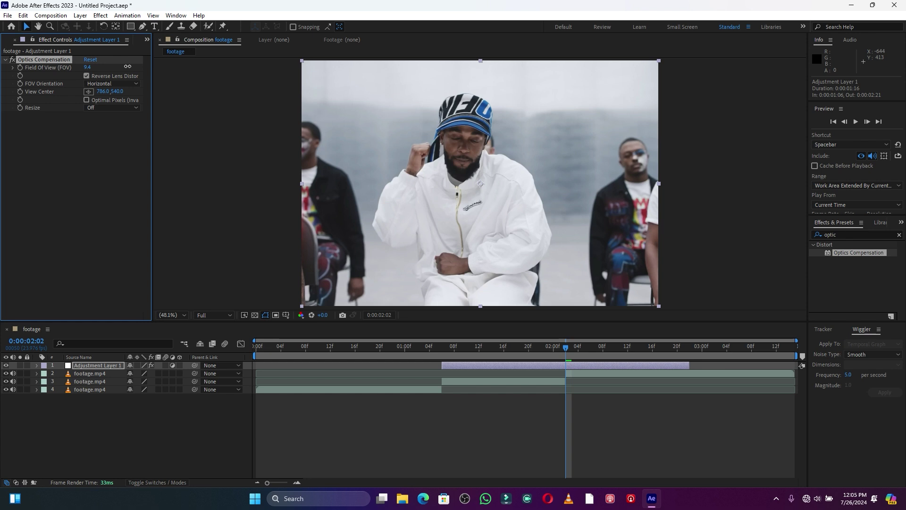
drag(128, 66, 528, 78)
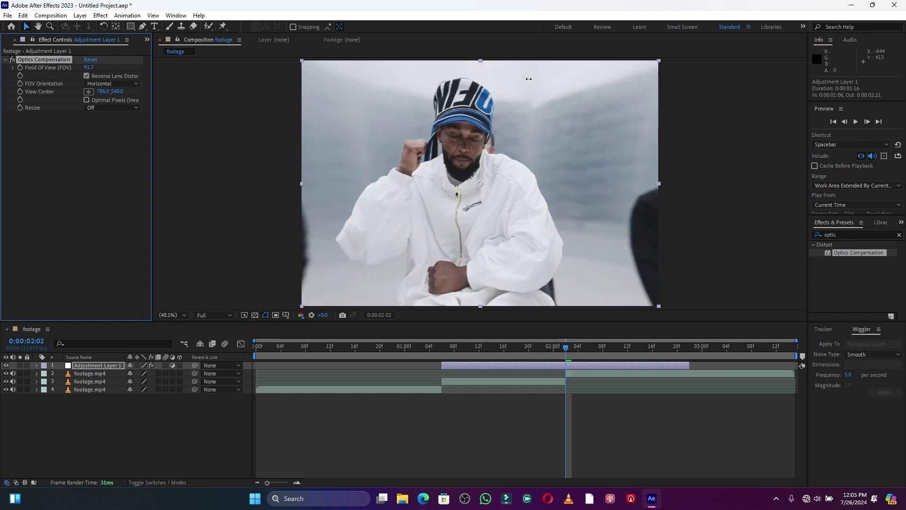
drag(87, 67, 241, 61)
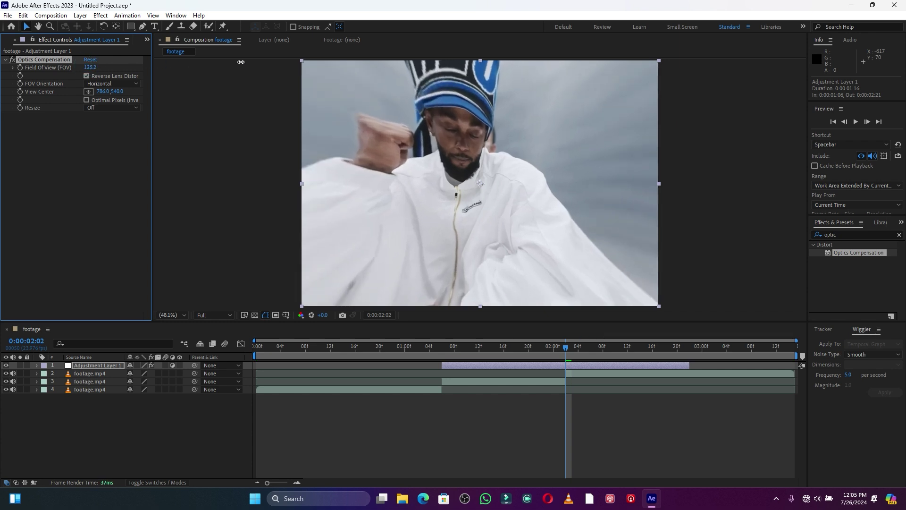
drag(241, 62, 294, 62)
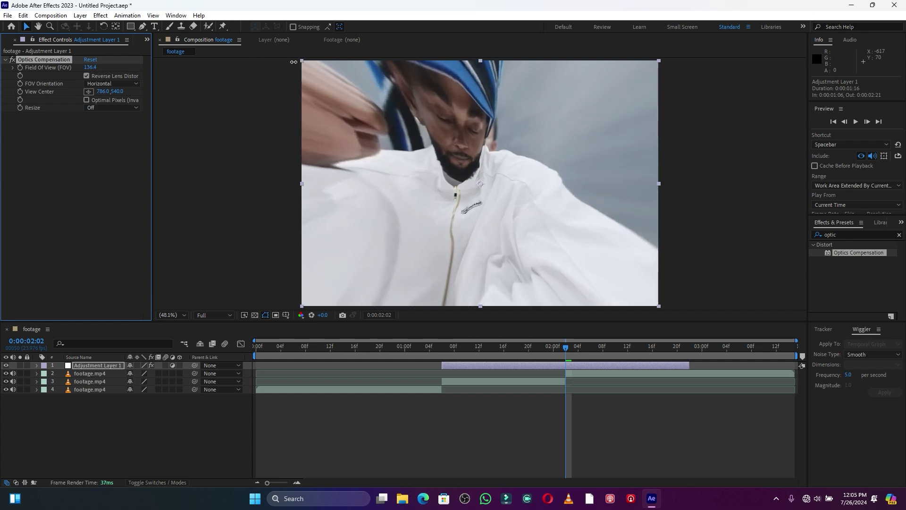
drag(293, 61, 305, 62)
Compare the image with Reverse Lens Distortion off and on, leave it on, and start keyframing Field of View at 0:00:02:02
click(85, 75)
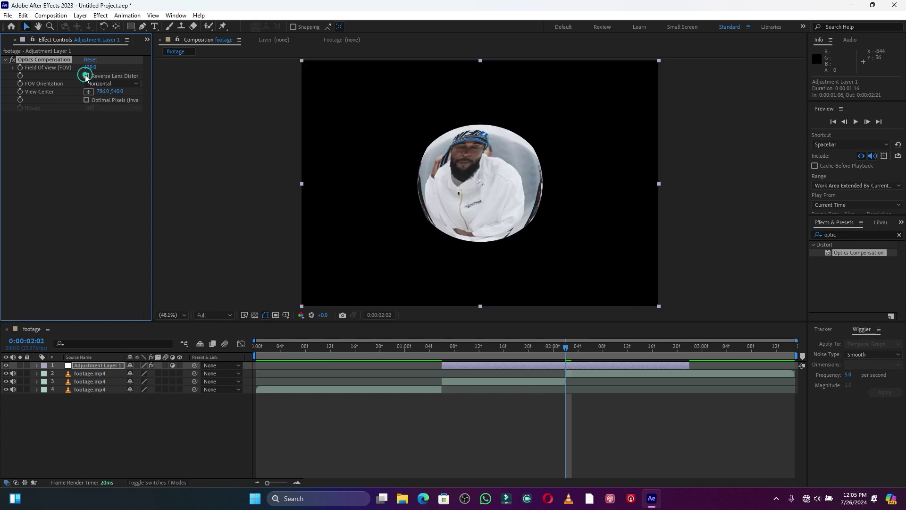
click(85, 75)
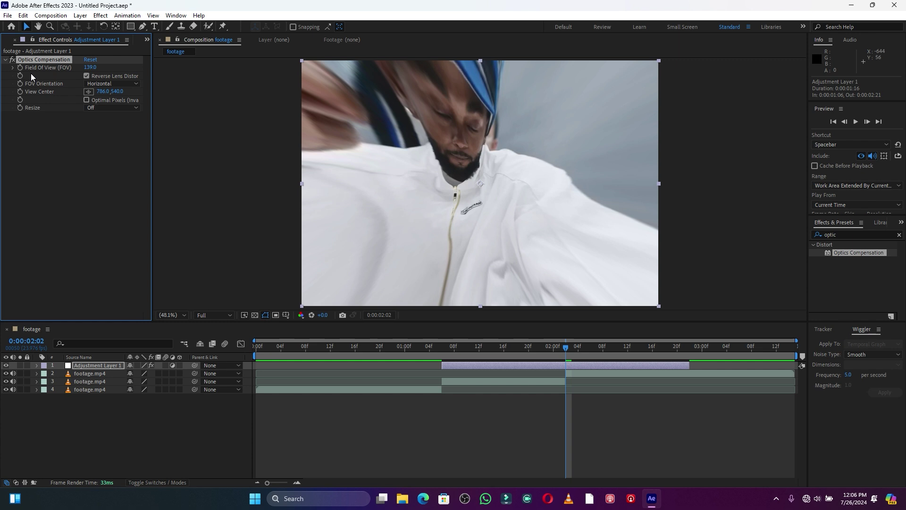
click(19, 67)
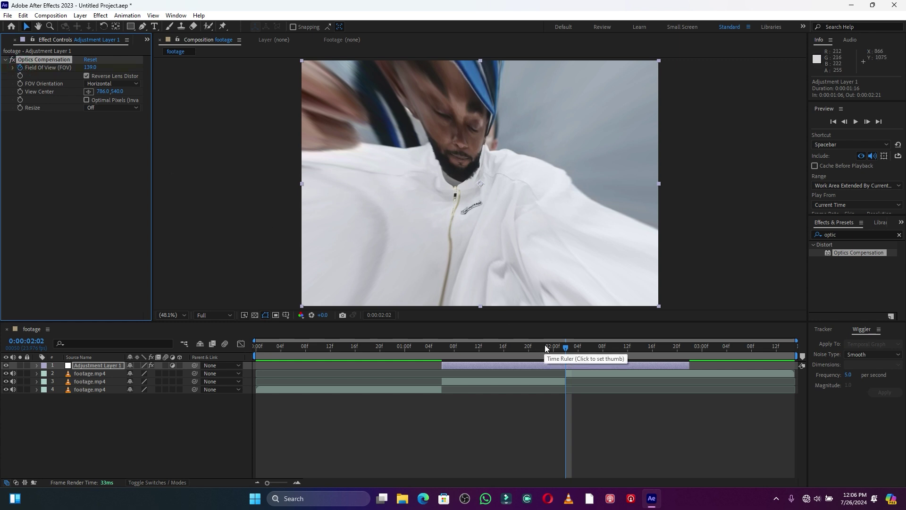
Set a Field of View keyframe of 0 at the adjustment layer's start, 0:00:01:06
drag(565, 348, 442, 346)
click(446, 365)
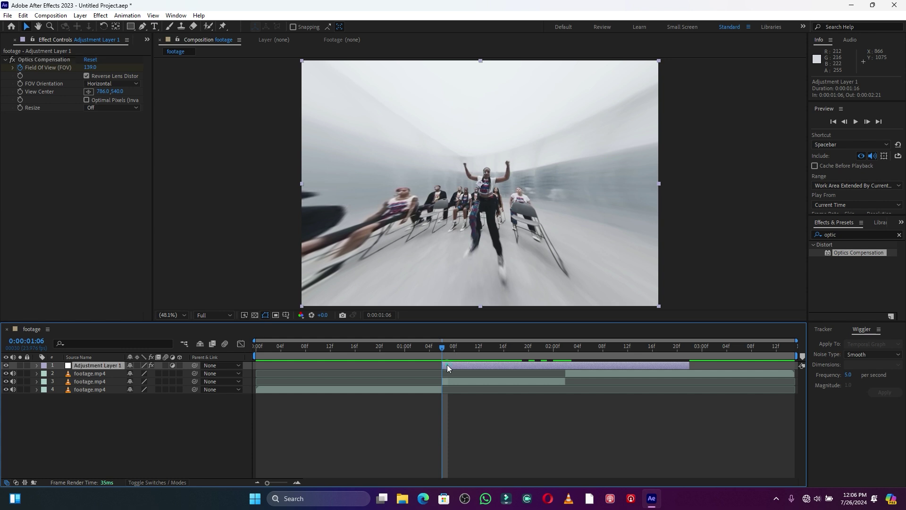
click(88, 68)
text(0)
key(Return)
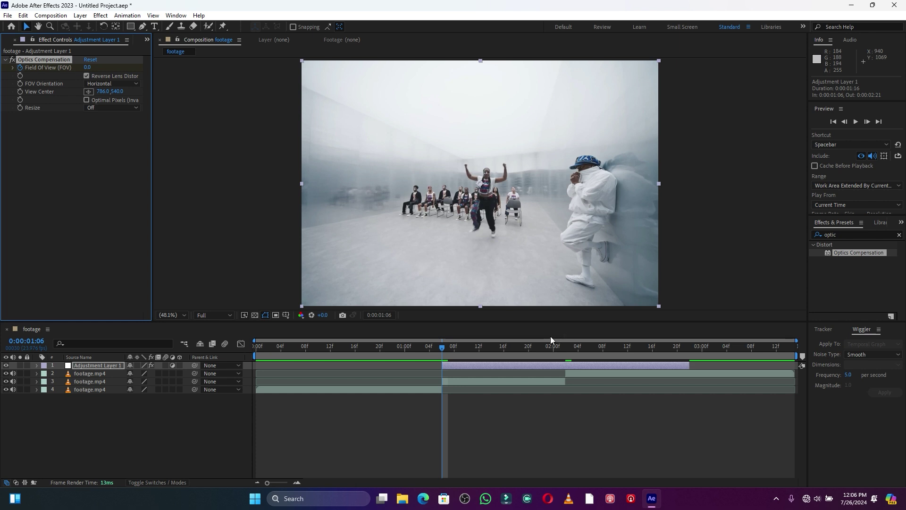
Set a Field of View keyframe of 0 near the adjustment layer's end, at 0:00:02:21
click(568, 348)
drag(568, 348, 686, 348)
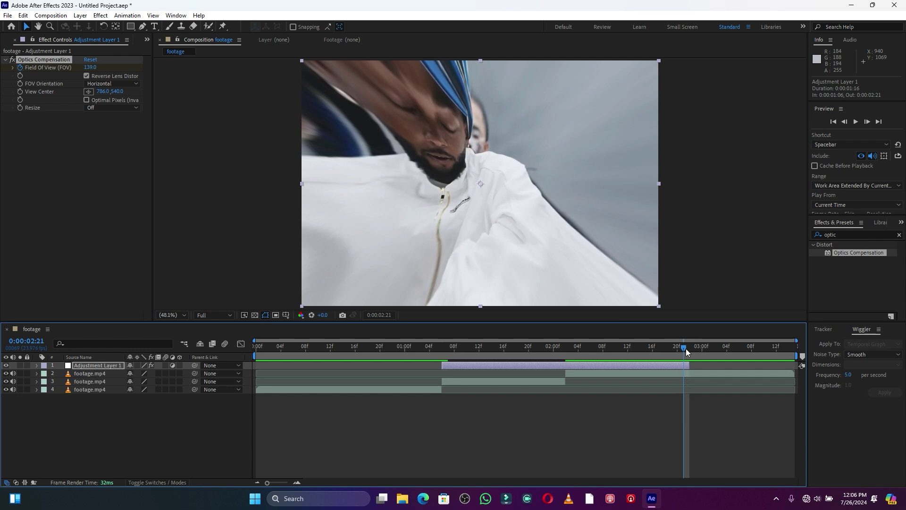
click(90, 67)
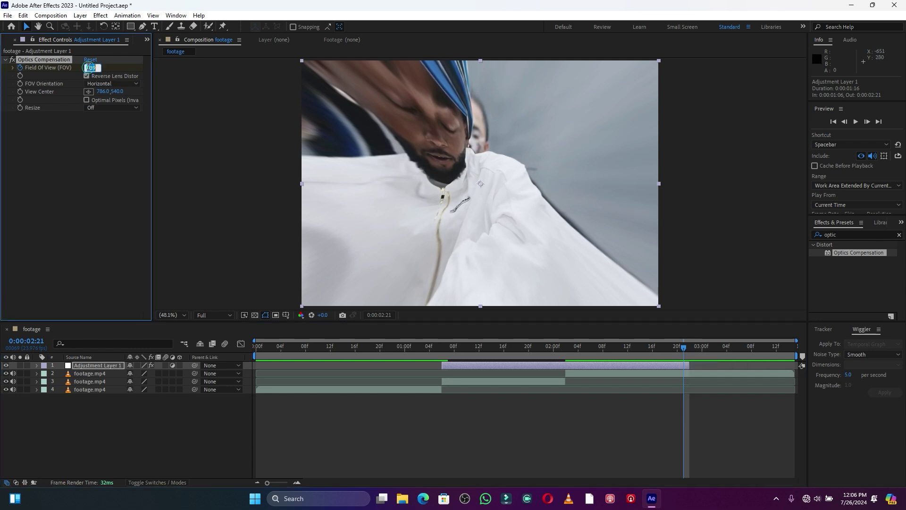
text(0)
key(Return)
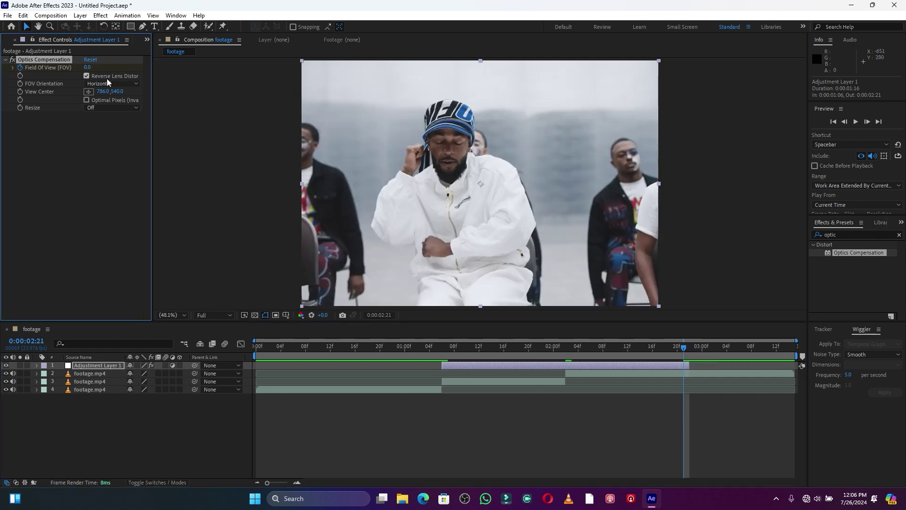
Play back the lens-distortion transition from 0:00:00:13 and again from 0:00:01:01 to check the zoom
click(411, 348)
drag(386, 345, 336, 345)
key(space)
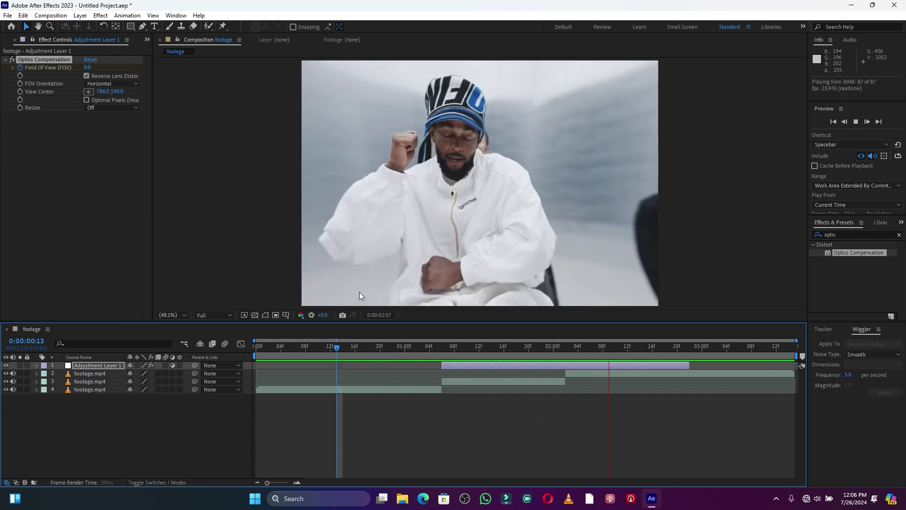
key(space)
click(409, 346)
key(space)
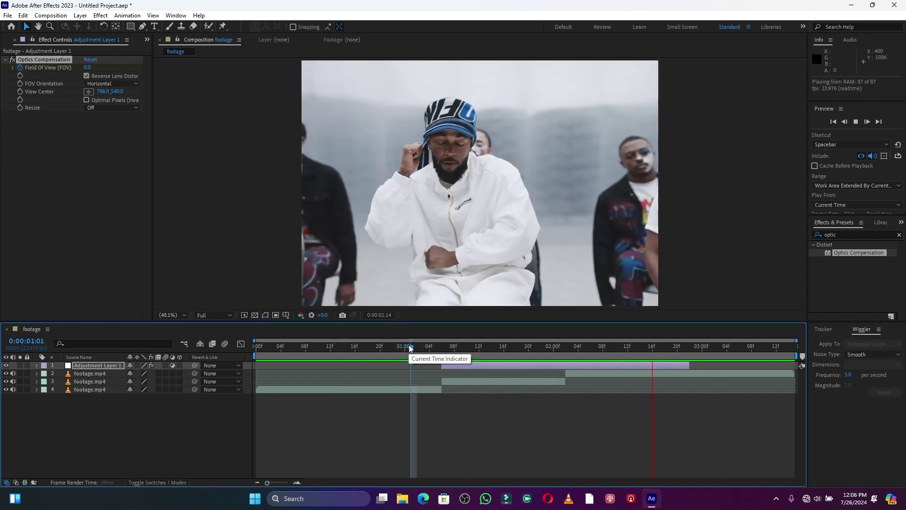
key(space)
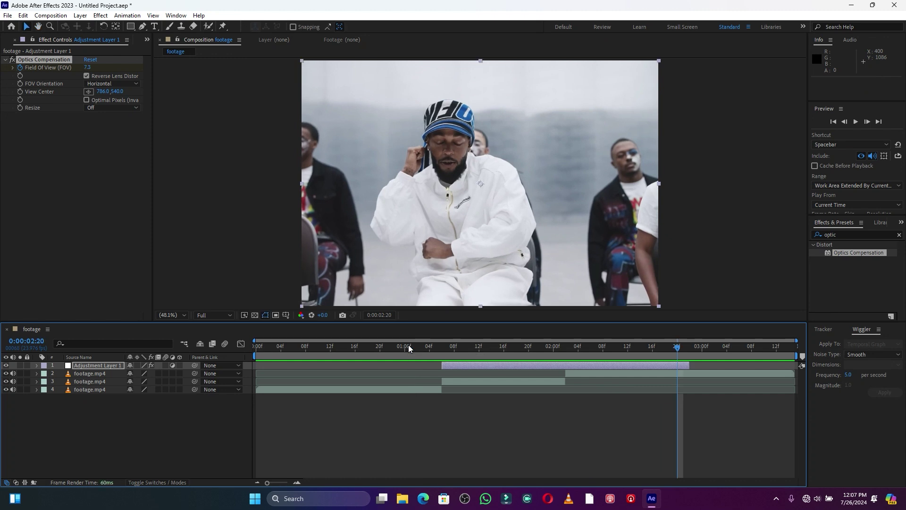
Find the VR Chromatic Aberrations effect by searching "chr" and apply it to the adjustment layer
double_click(847, 235)
text(chr)
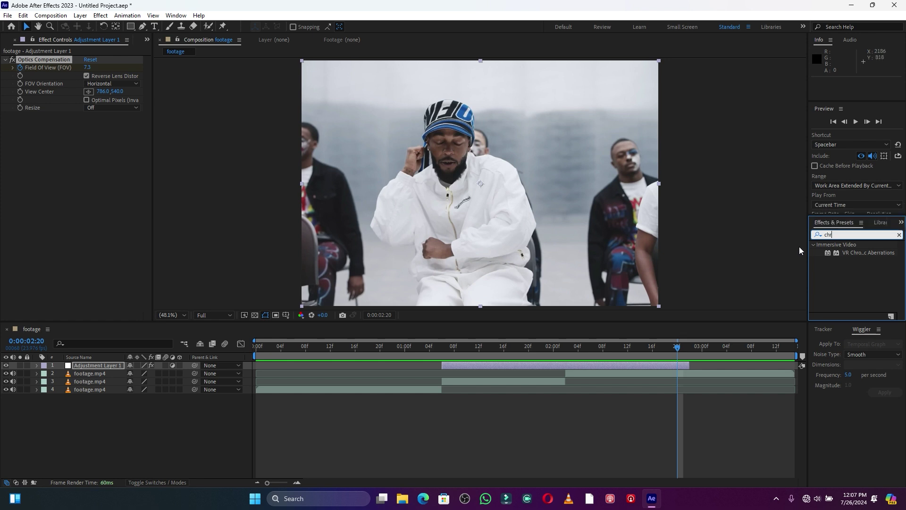
drag(859, 253, 529, 363)
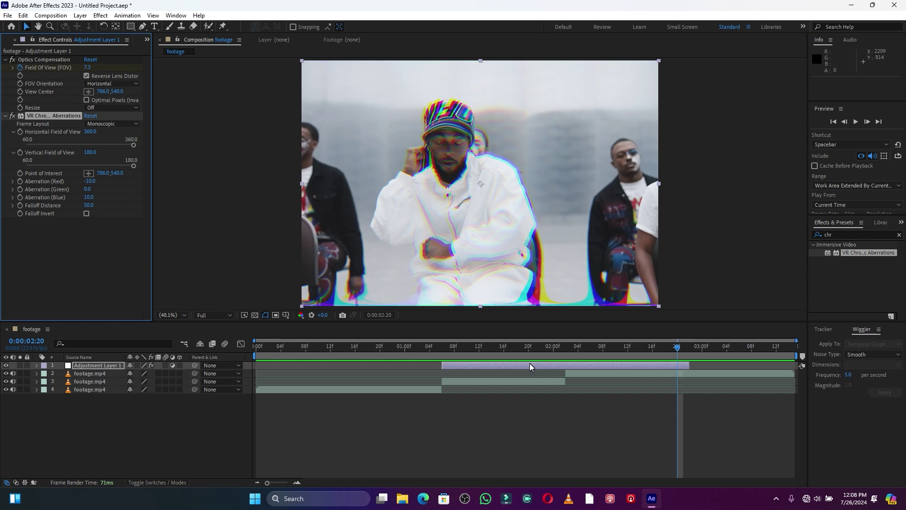
At the cut at 0:00:02:02, set Aberration (Red) to 27.0, Aberration (Blue) to -4.0 and Falloff Distance to 12.0, undoing any stray change
drag(605, 344, 567, 346)
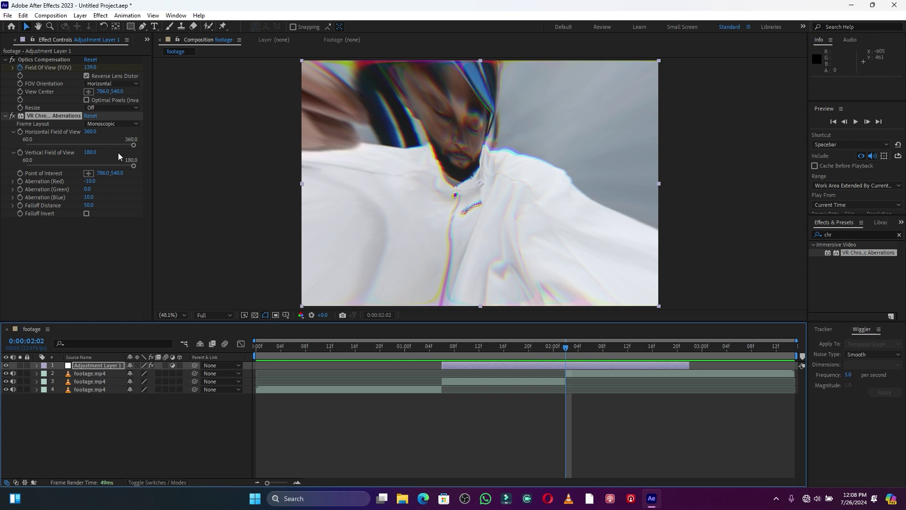
drag(89, 180, 111, 184)
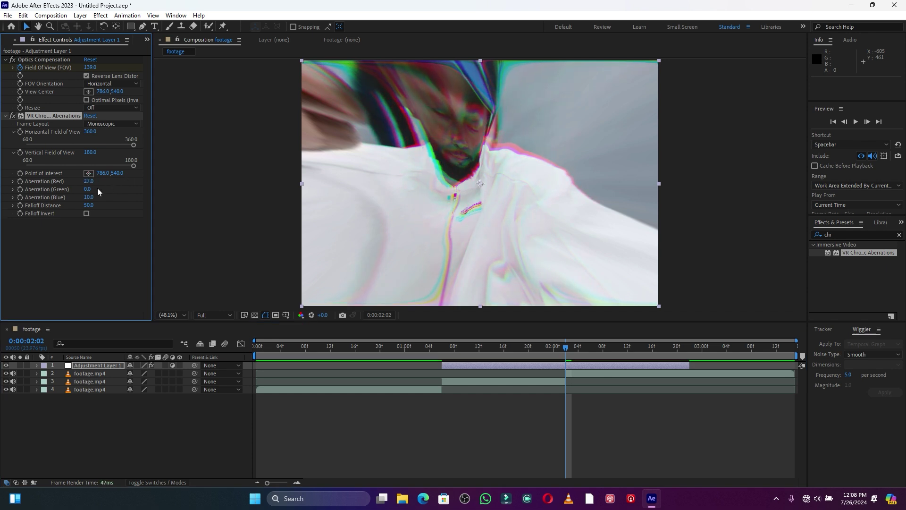
mouse_move(88, 198)
mouse_down()
mouse_move(114, 196)
mouse_move(69, 207)
mouse_move(90, 199)
mouse_move(85, 203)
mouse_up()
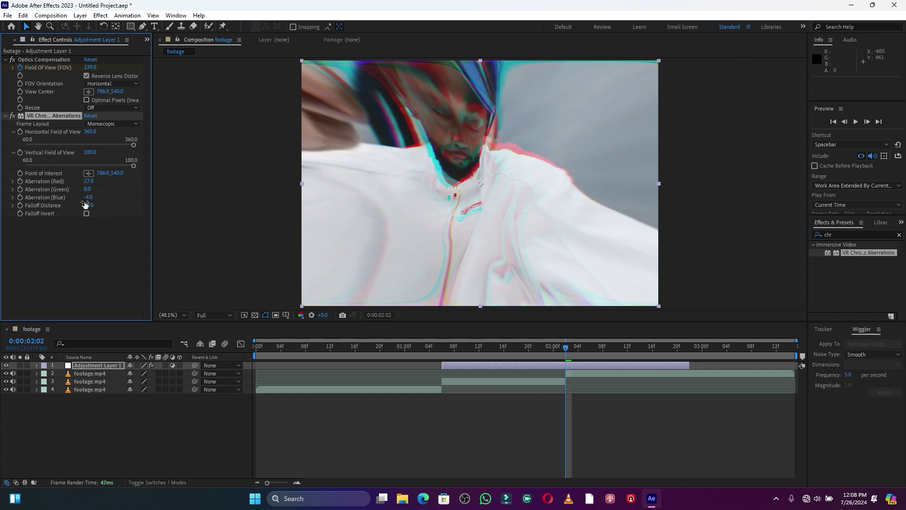
drag(107, 207, 79, 215)
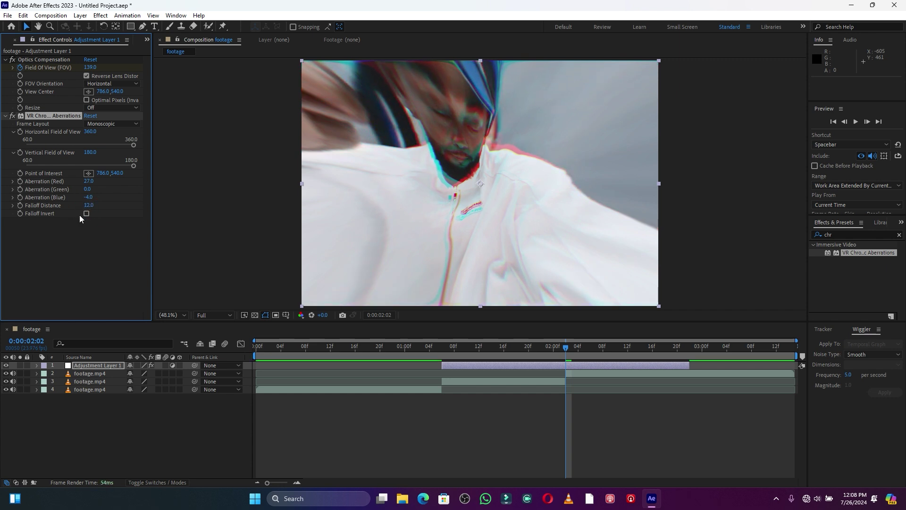
key(ctrl+z)
Start keyframing Aberration (Red), Aberration (Blue) and Falloff Distance at 0:00:02:02
click(566, 347)
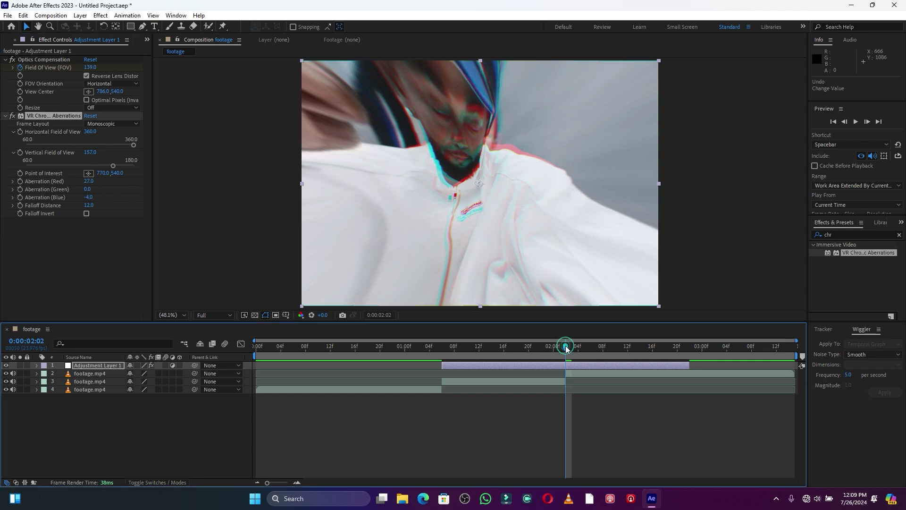
click(20, 184)
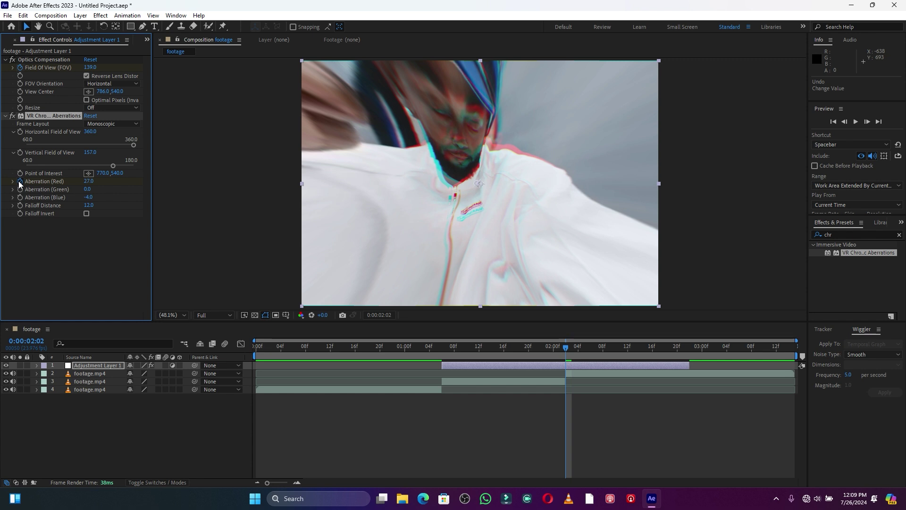
click(20, 197)
click(20, 206)
At the adjustment layer's start, 0:00:01:06, keyframe Falloff Distance, Aberration (Blue) and Aberration (Red) at 0
drag(565, 347, 445, 346)
click(89, 205)
text(0)
click(115, 203)
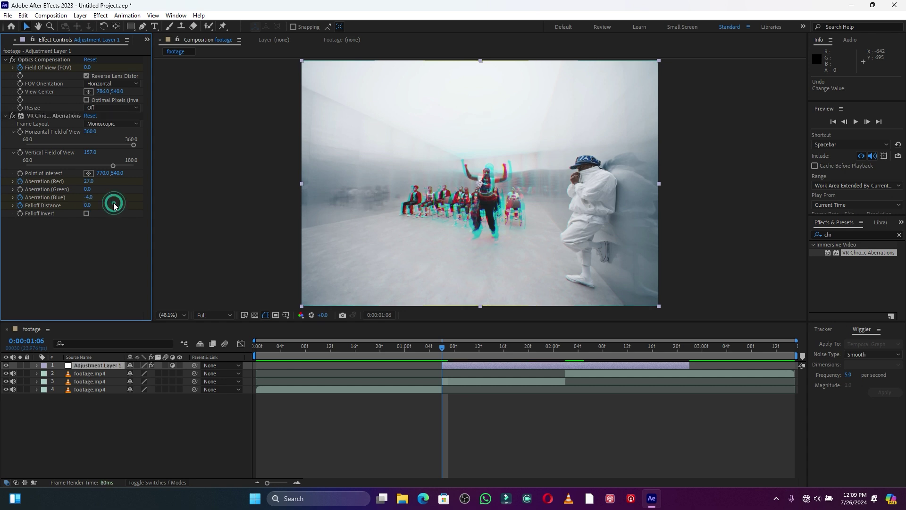
click(90, 197)
text(0)
click(88, 182)
text(0)
click(113, 199)
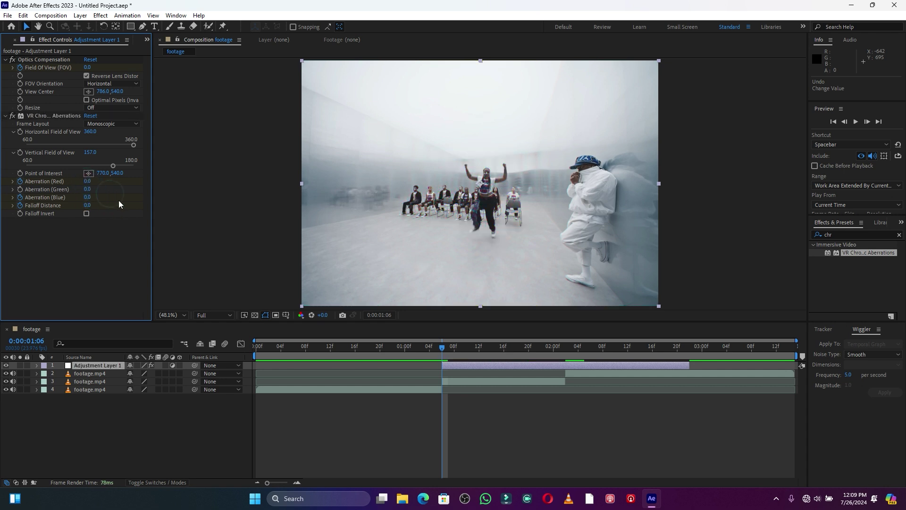
At 0:00:02:21, near the adjustment layer's end, keyframe Aberration (Red), Aberration (Blue) and Falloff Distance at 0
drag(592, 344, 683, 347)
key(ctrl+z)
key(ctrl+z)
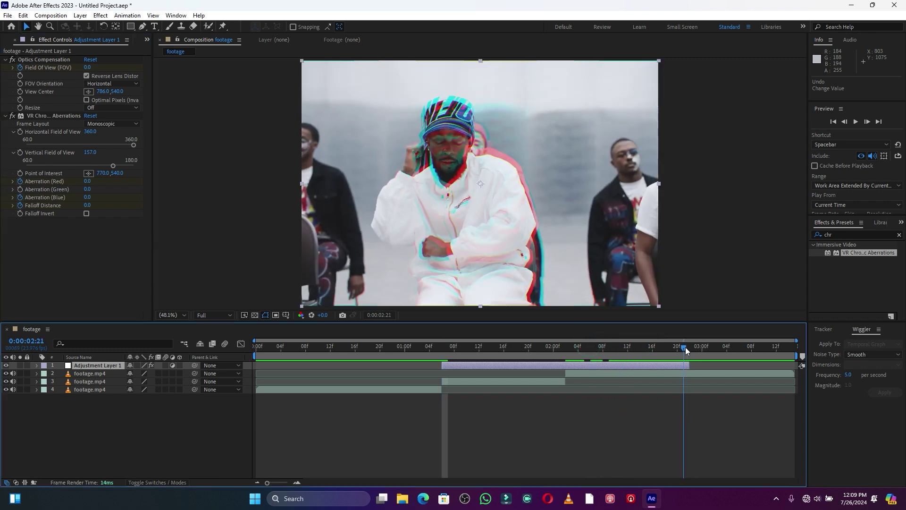
click(89, 181)
text(0)
key(Return)
click(88, 197)
text(0)
key(Return)
click(88, 206)
text(0)
key(Return)
click(120, 253)
Play back the composition from 0:00:00:21 to check the transition with the chromatic aberration
click(389, 342)
click(388, 350)
key(space)
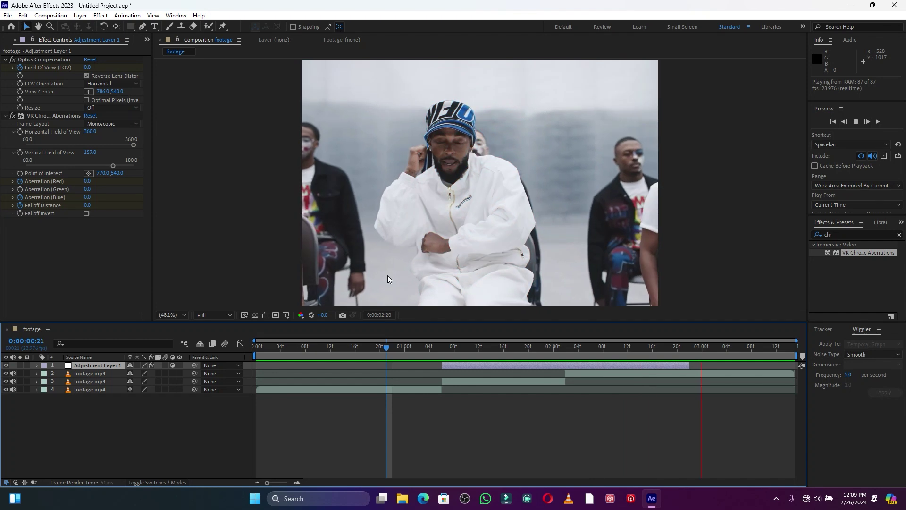
key(space)
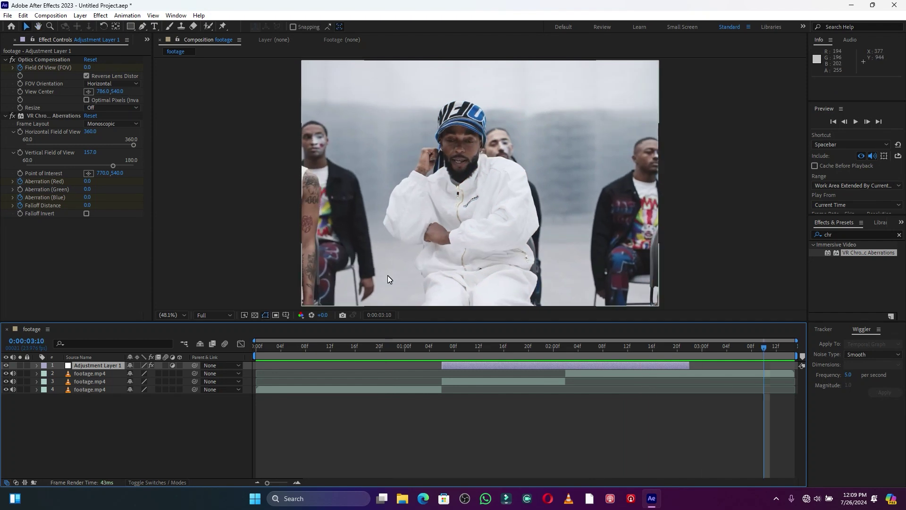
key(space)
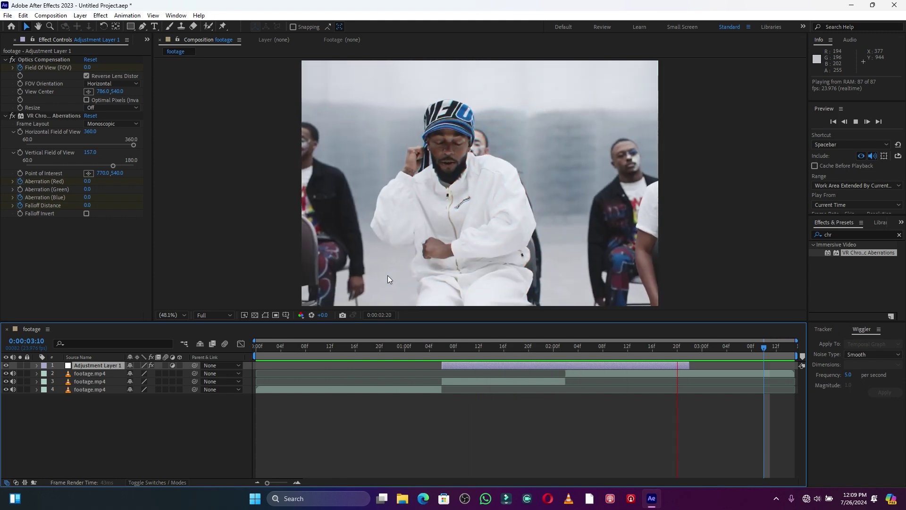
key(space)
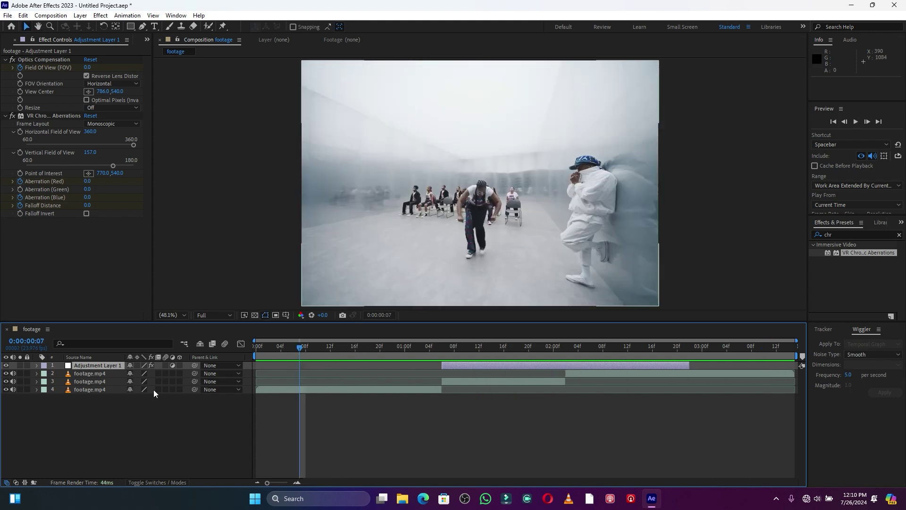
Reveal the adjustment layer's Optics Compensation keyframes and apply Easy Ease to all three Field of View keyframes
click(37, 366)
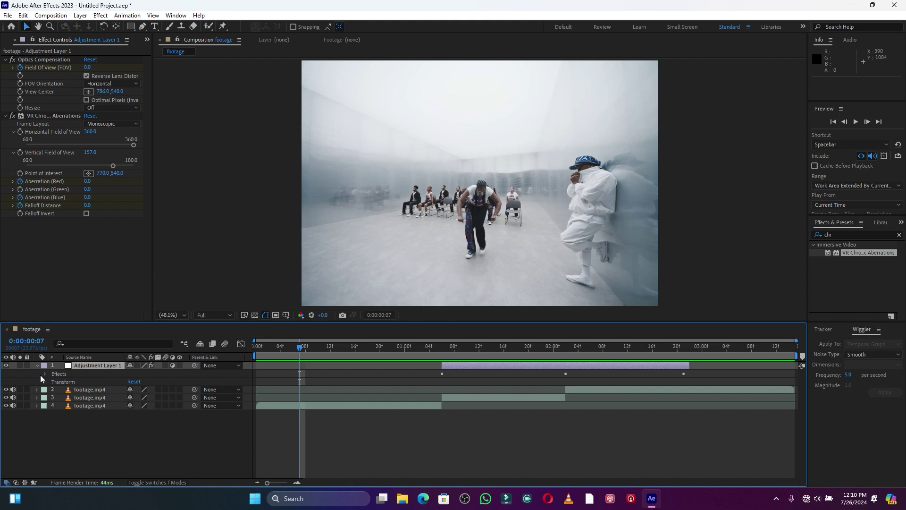
click(45, 373)
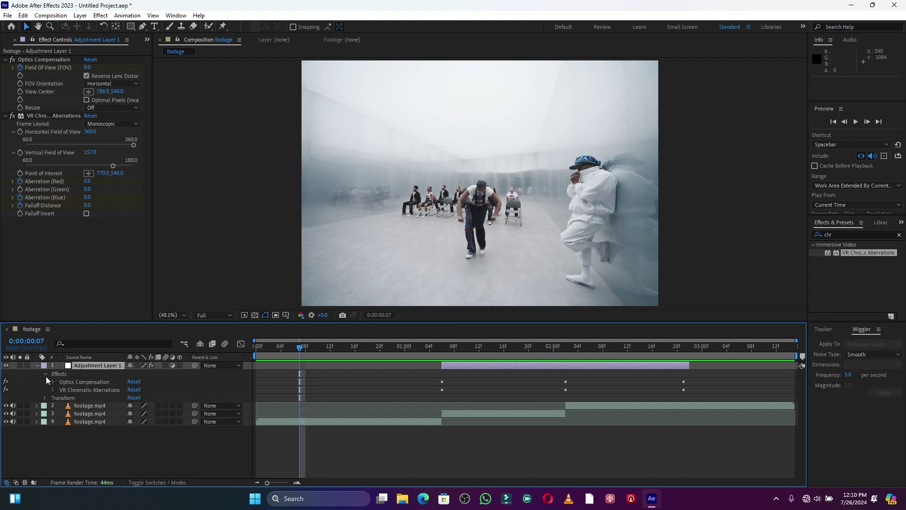
click(52, 382)
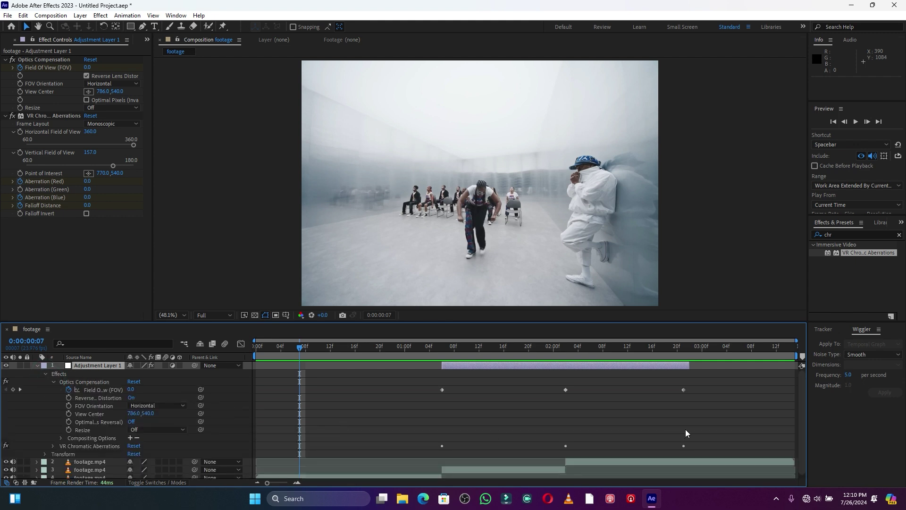
drag(712, 395, 426, 383)
right_click(443, 389)
mouse_move(467, 382)
click(613, 414)
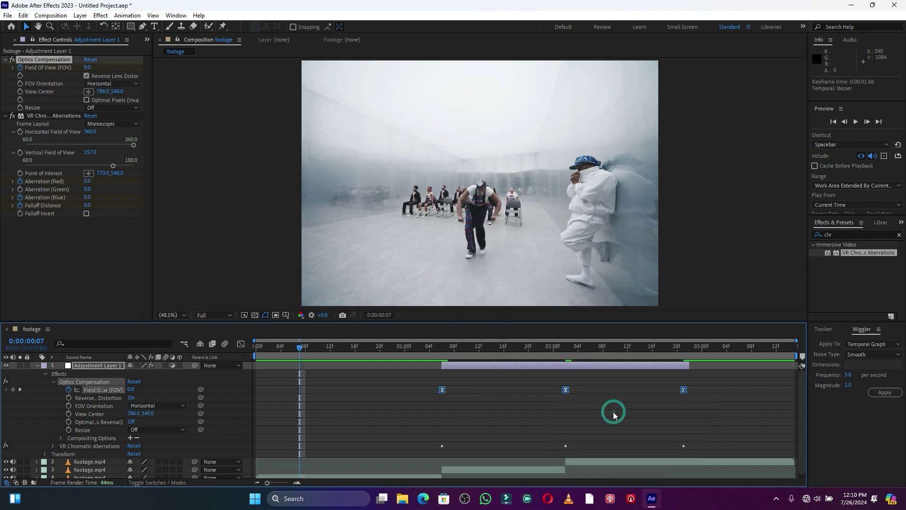
Apply Easy Ease to all Aberration (Red), Aberration (Blue) and Falloff Distance keyframes of VR Chromatic Aberrations
click(53, 381)
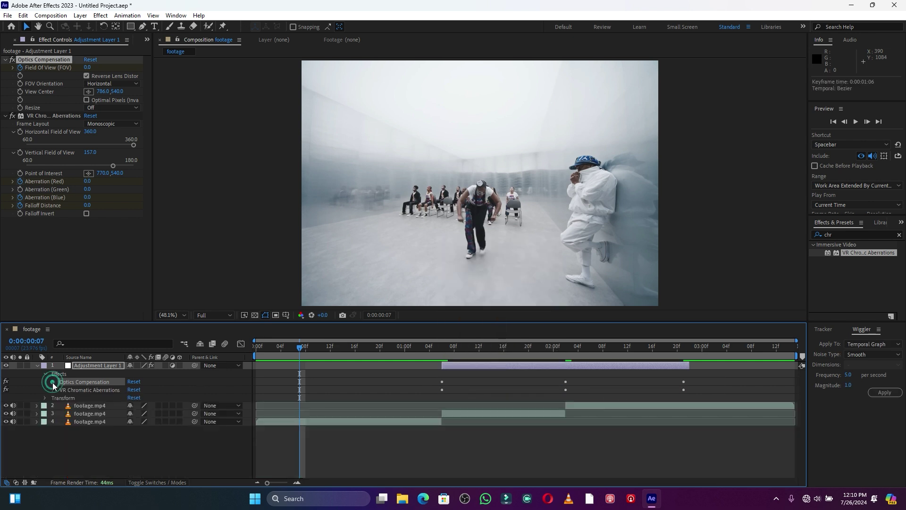
click(53, 390)
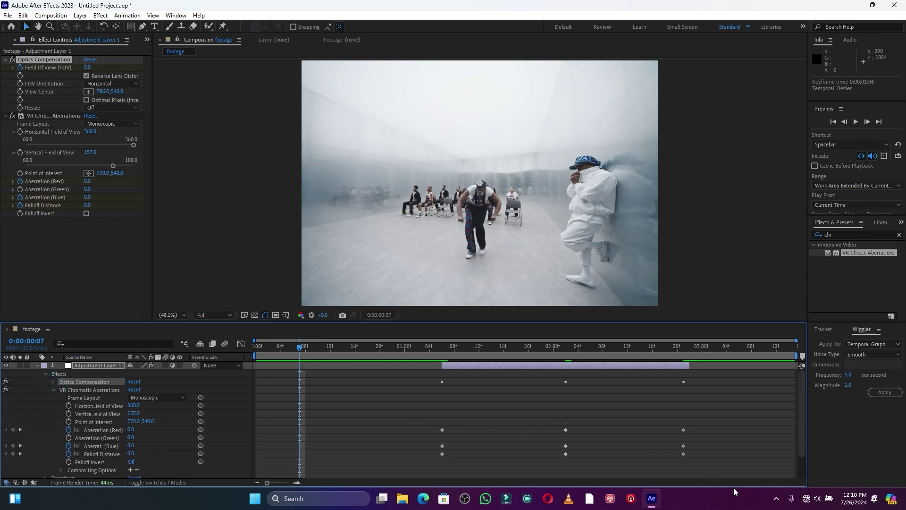
drag(421, 415, 740, 471)
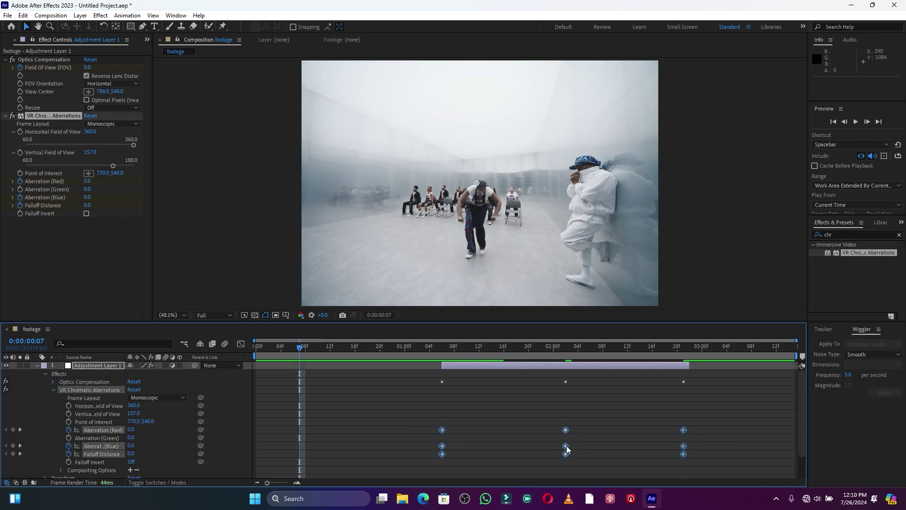
right_click(566, 445)
mouse_move(590, 438)
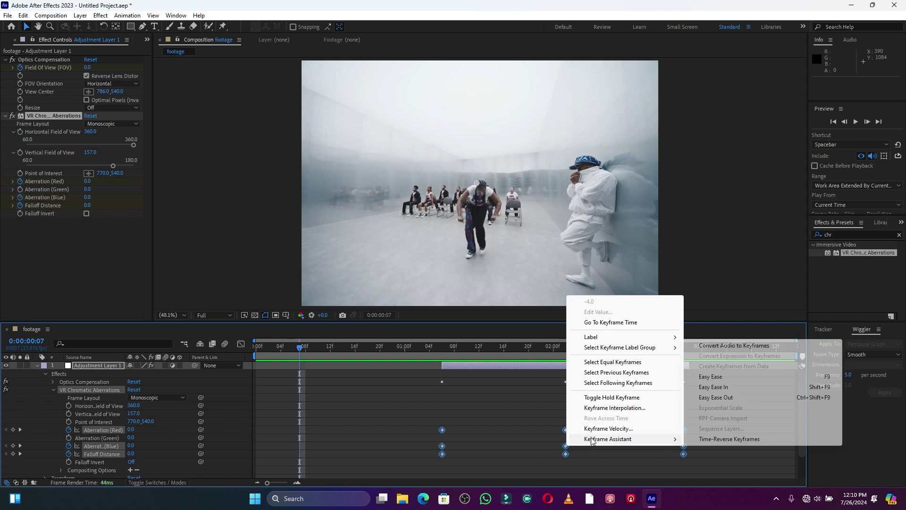
click(715, 378)
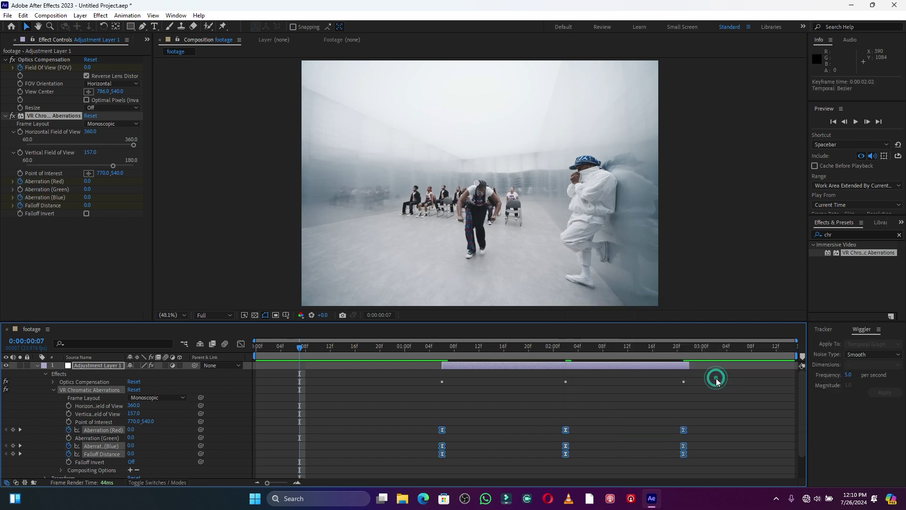
Collapse the adjustment layer's properties and play back the eased transition
click(46, 372)
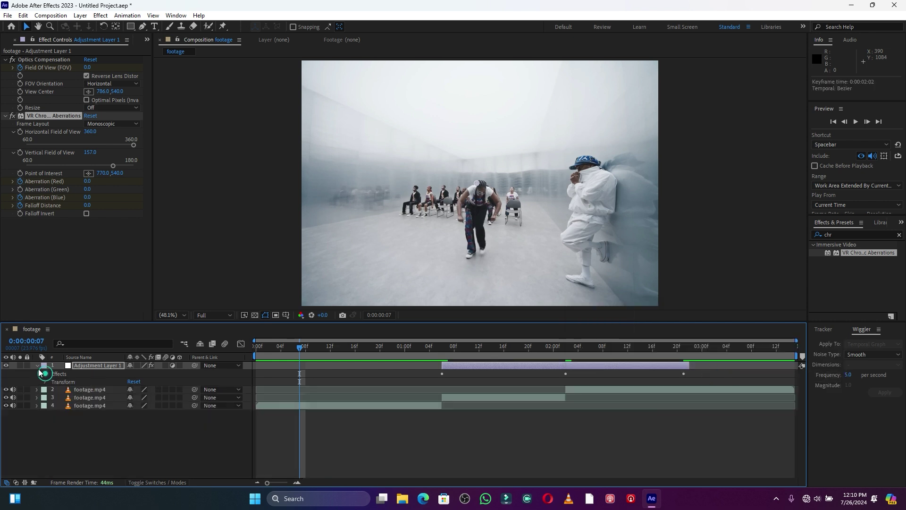
click(38, 365)
key(space)
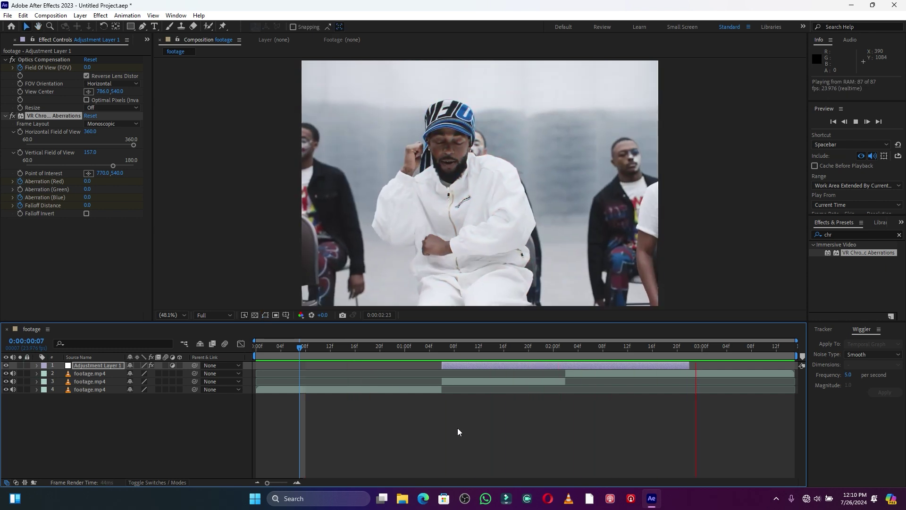
key(space)
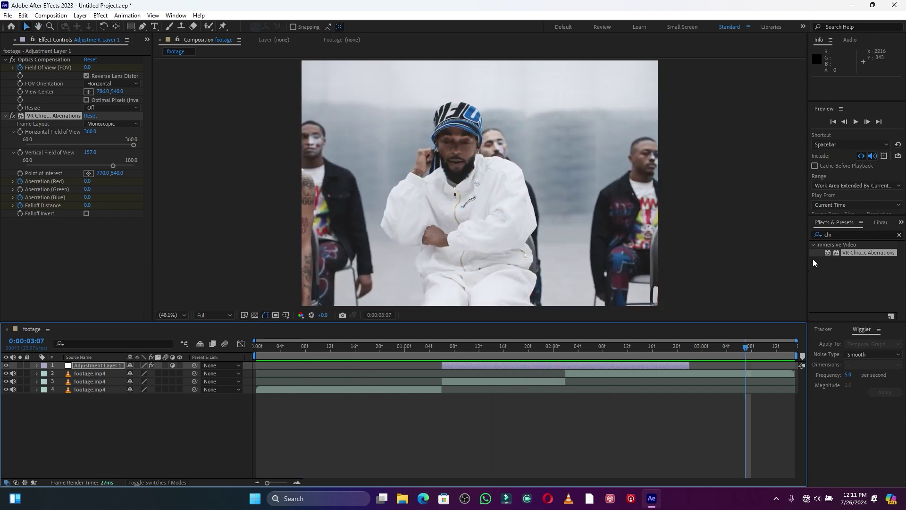
Search the effects for "disp" and apply Displacement Map to the adjustment layer
click(844, 234)
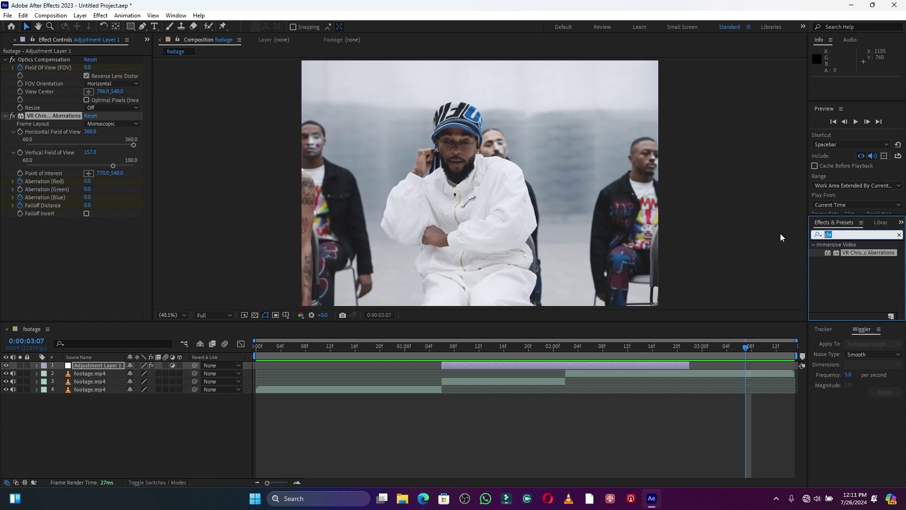
text(disp)
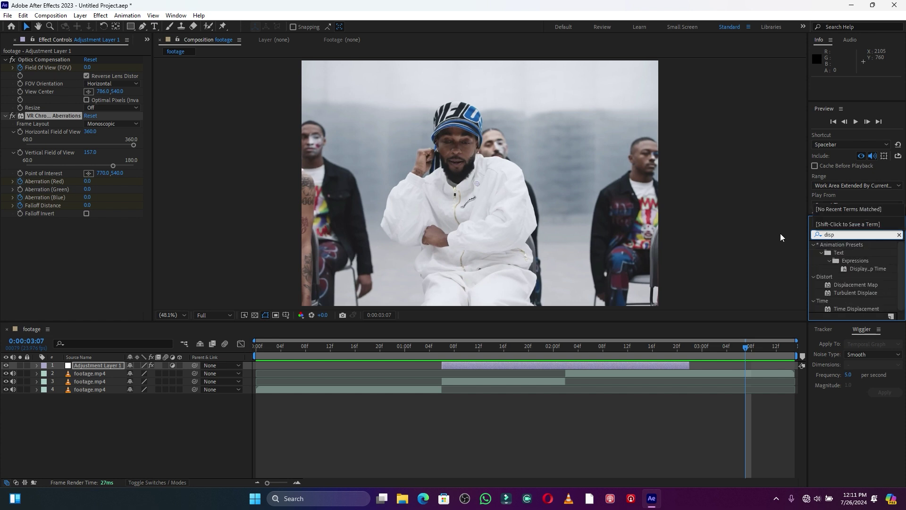
click(854, 283)
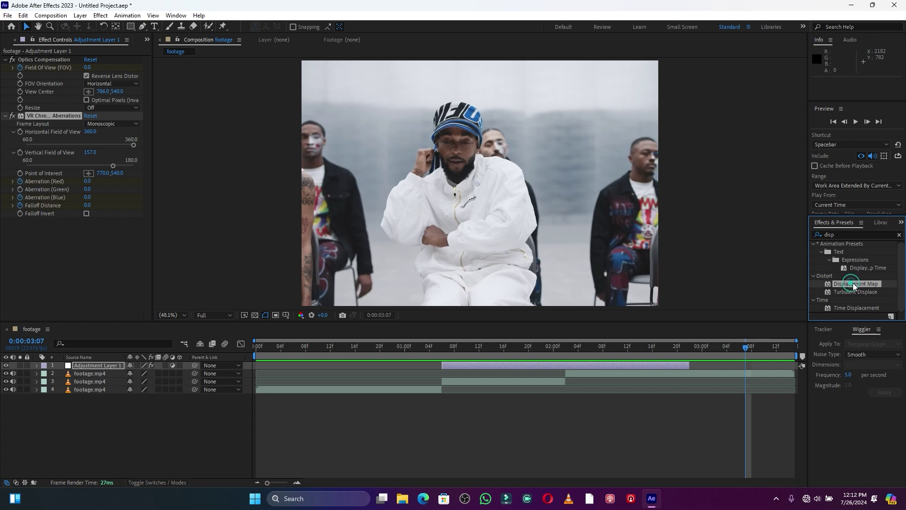
drag(857, 286, 565, 366)
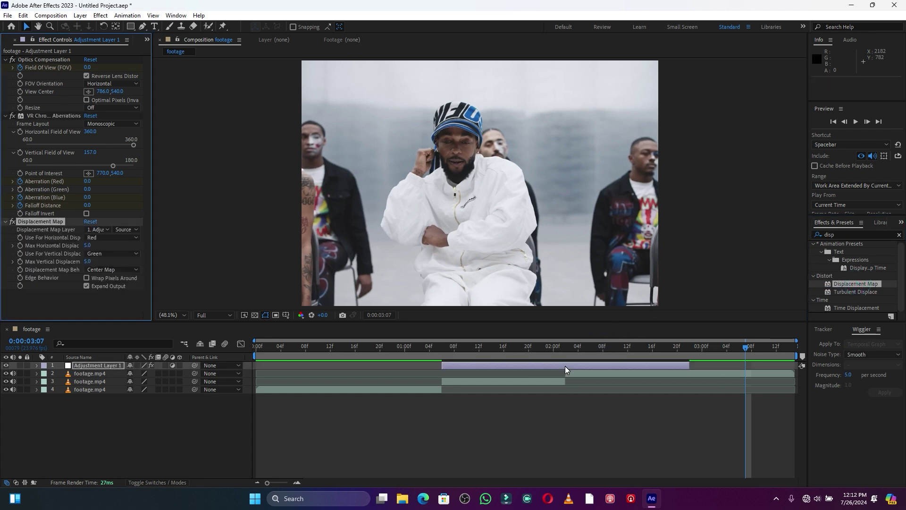
At 0:00:02:02, set Max Horizontal and Max Vertical Displacement to 50, and enable keyframing for Max Horizontal Displacement and Displacement Map Behavior
drag(593, 349, 564, 352)
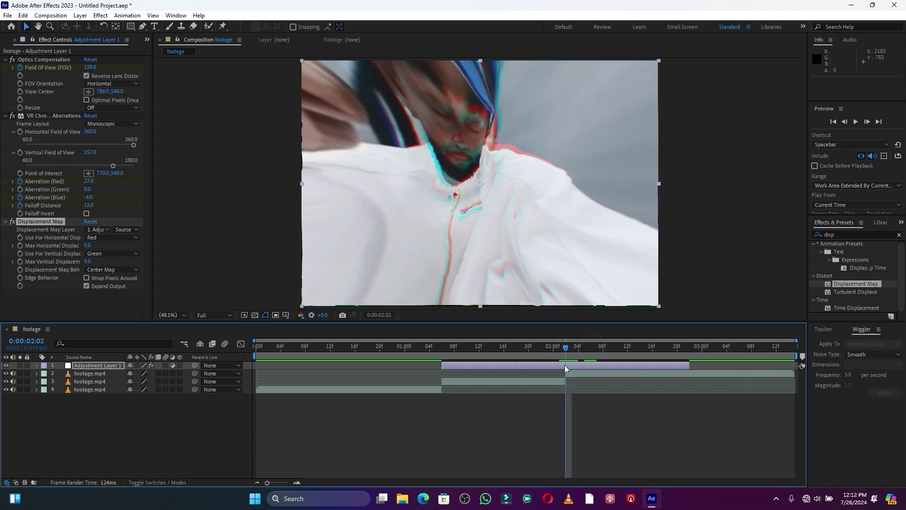
click(565, 365)
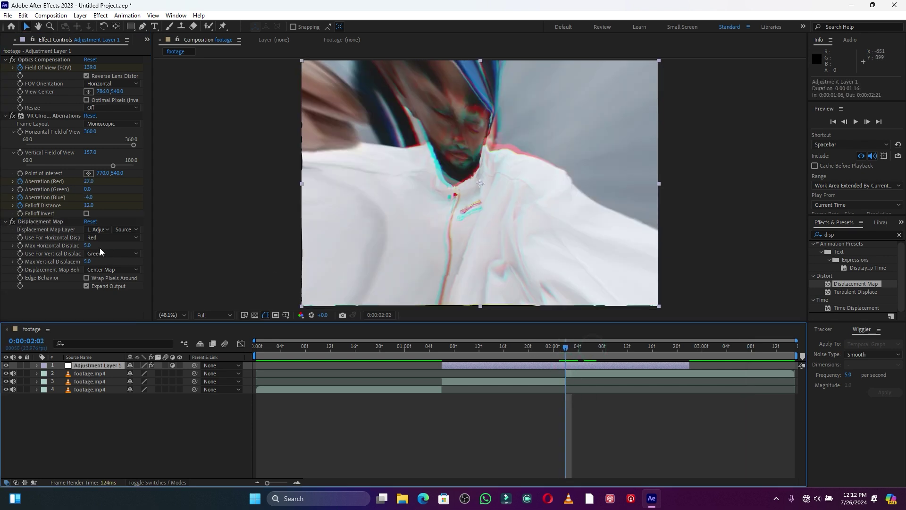
drag(89, 246, 113, 246)
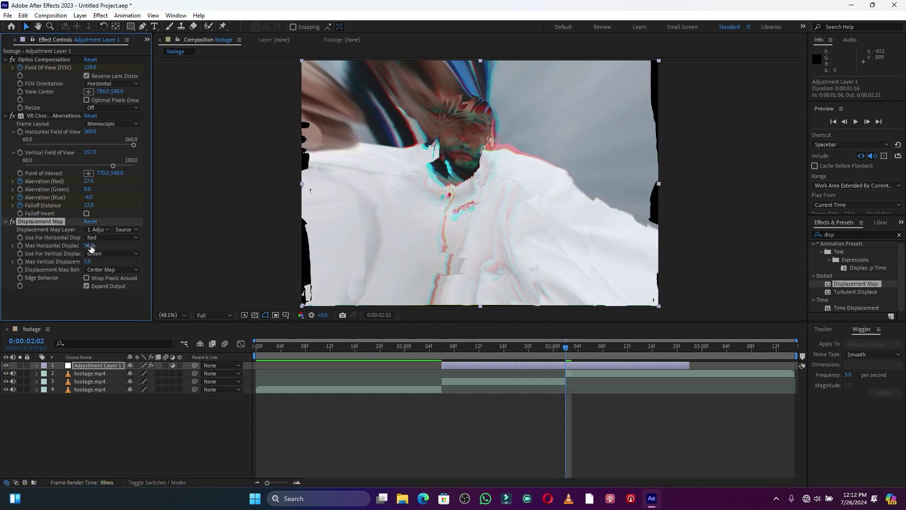
drag(89, 246, 108, 259)
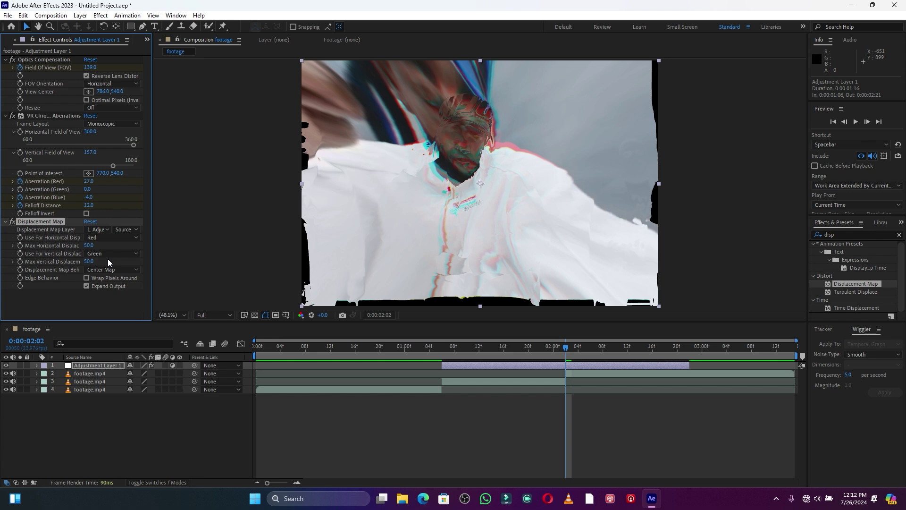
click(22, 243)
click(21, 269)
At 0:00:01:15, set the Displacement Map's Max Horizontal and Max Vertical Displacement to 0
drag(562, 347, 497, 346)
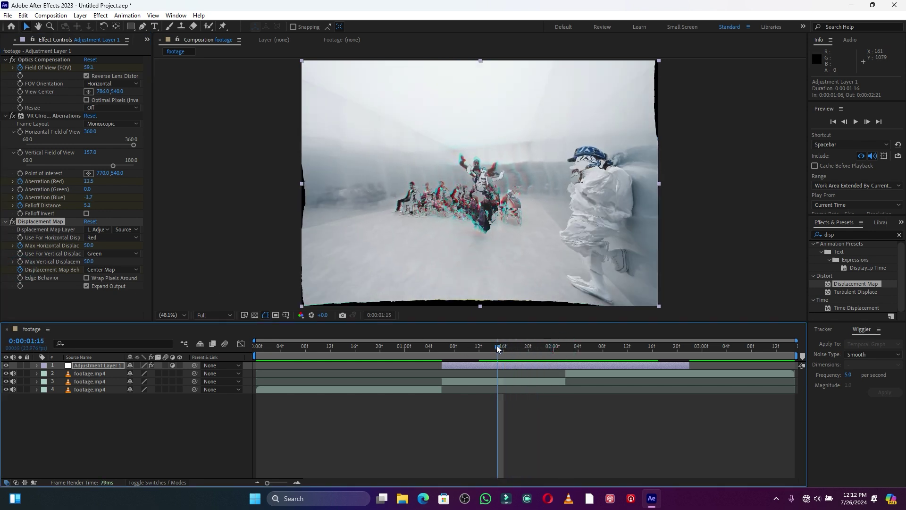
drag(88, 245, 66, 246)
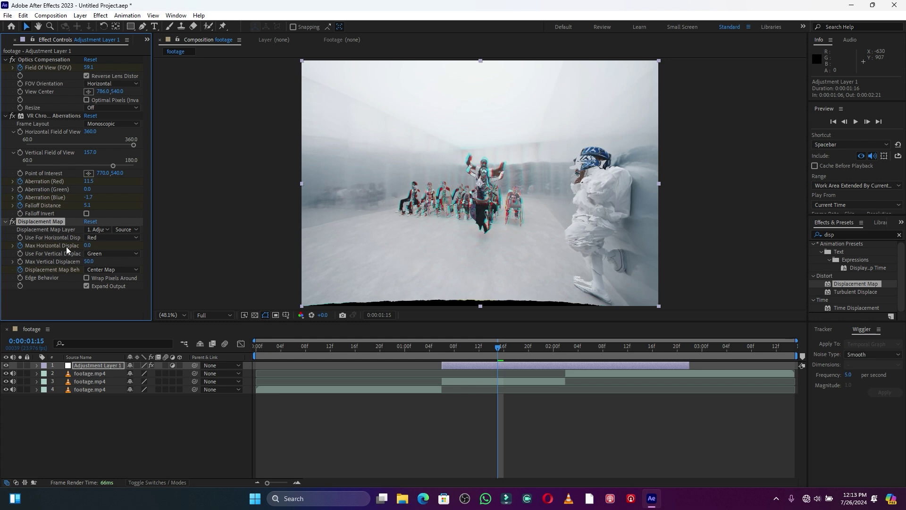
click(90, 261)
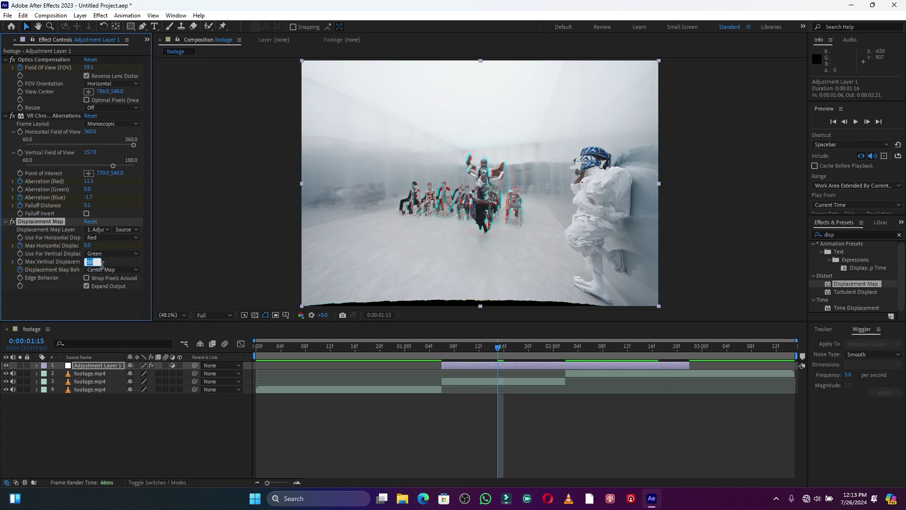
click(121, 260)
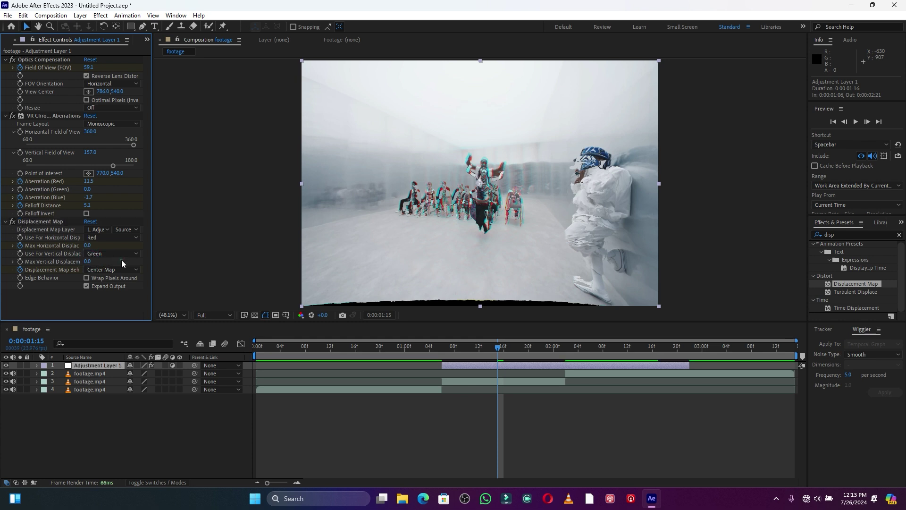
At 0:00:02:12, reset the Displacement Map's Max Horizontal and Max Vertical Displacement to their default of 5
drag(500, 347, 632, 351)
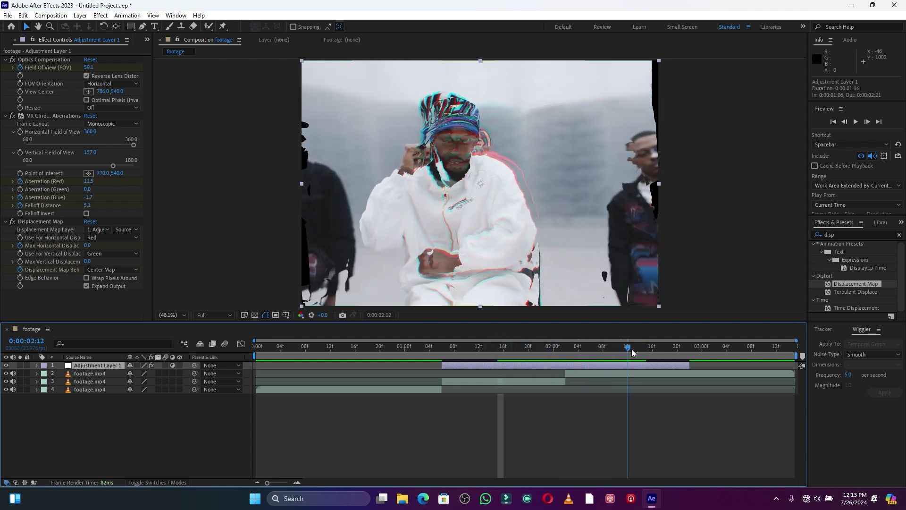
click(88, 246)
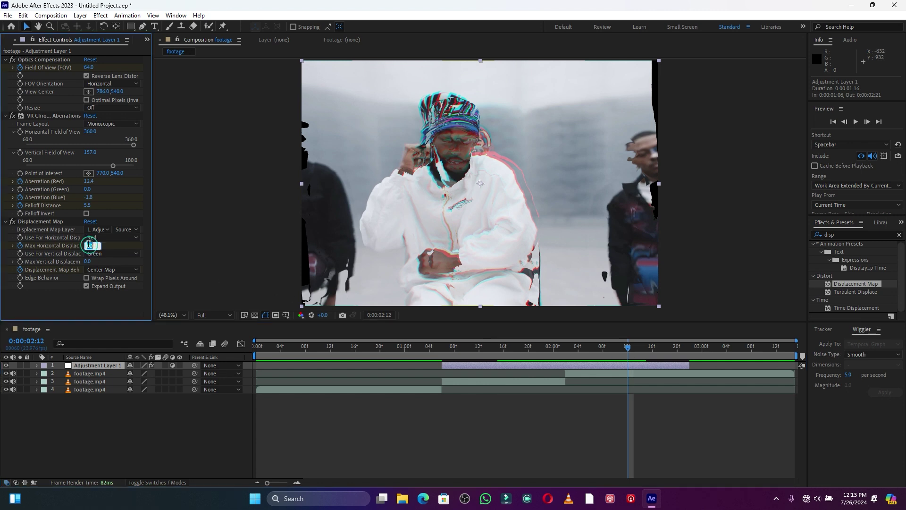
right_click(68, 248)
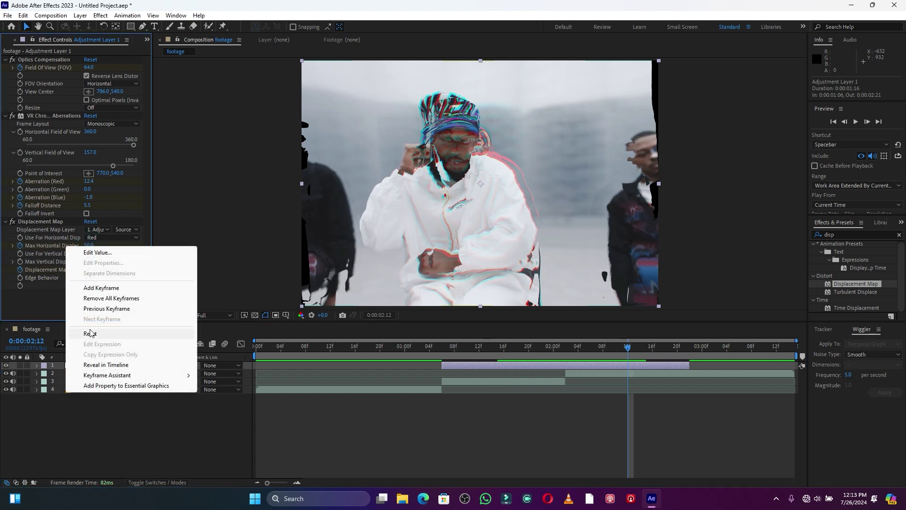
click(90, 333)
right_click(68, 261)
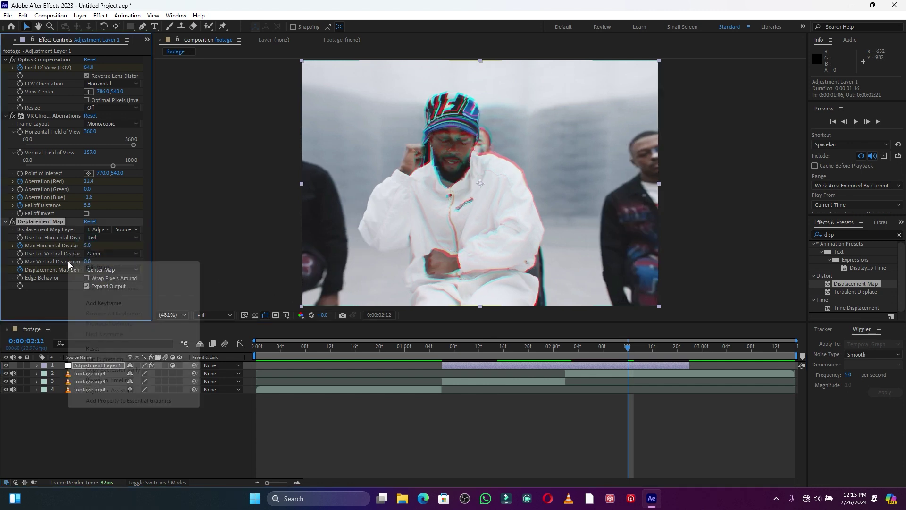
click(93, 349)
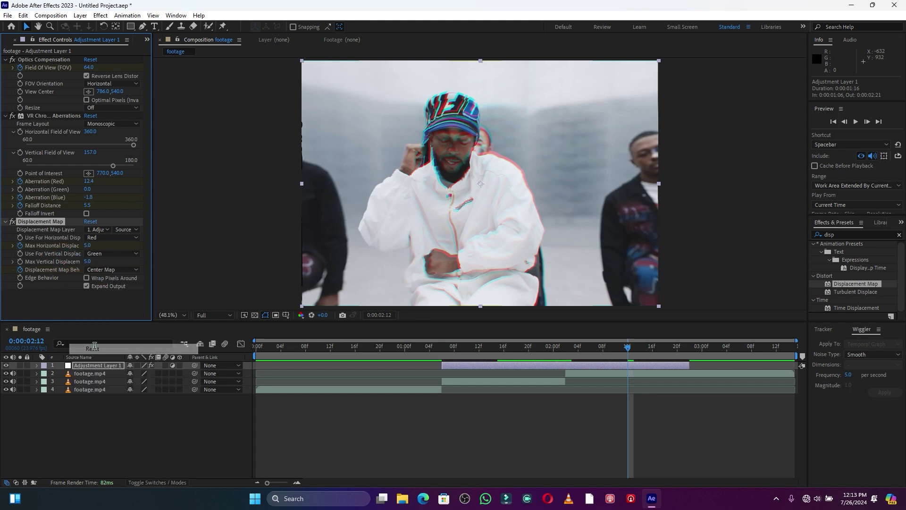
Play back the transition from 0:00:01:04 and again from 0:00:00:20 to check the displacement
click(431, 348)
key(space)
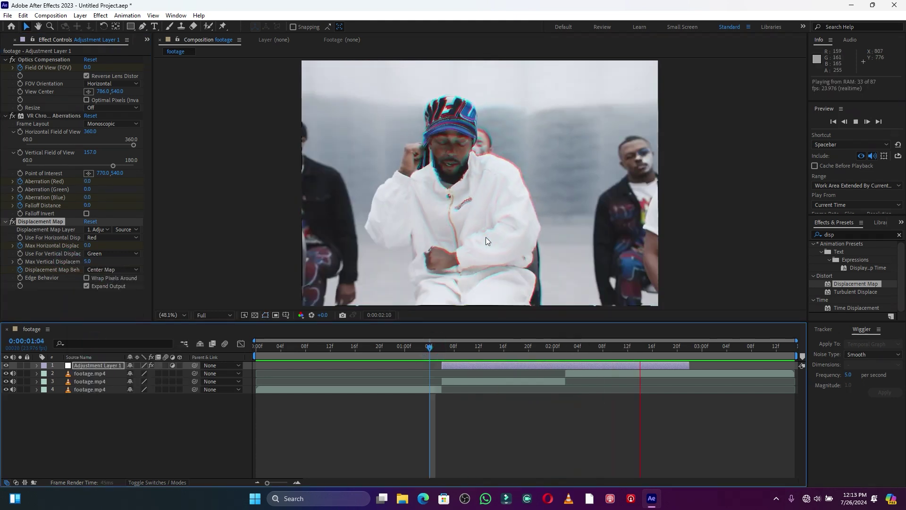
key(space)
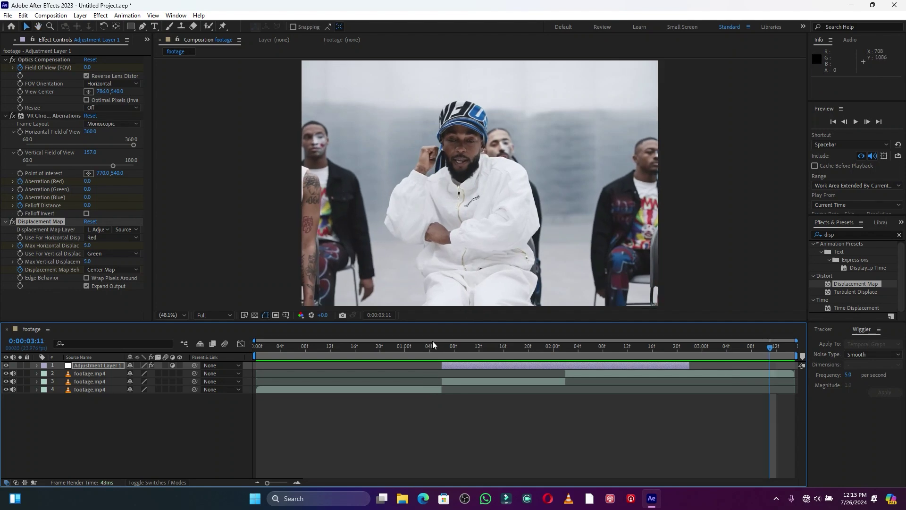
click(380, 350)
key(space)
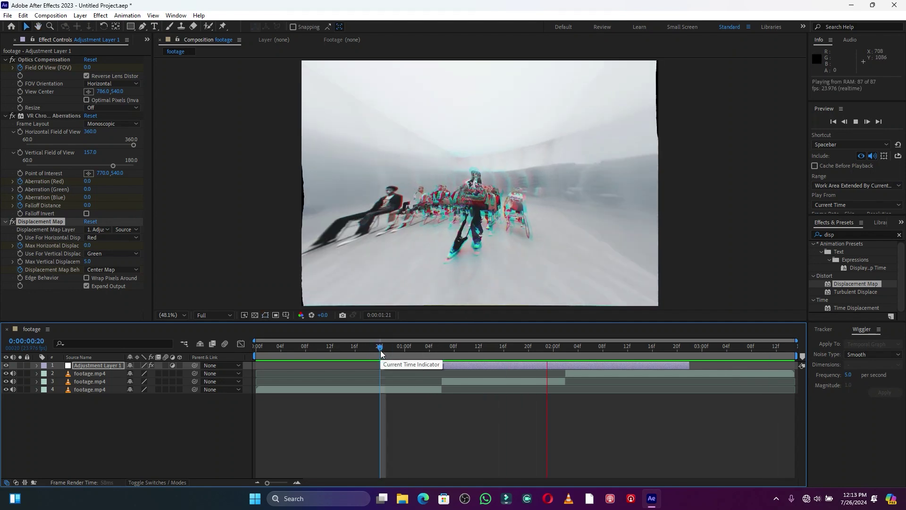
key(space)
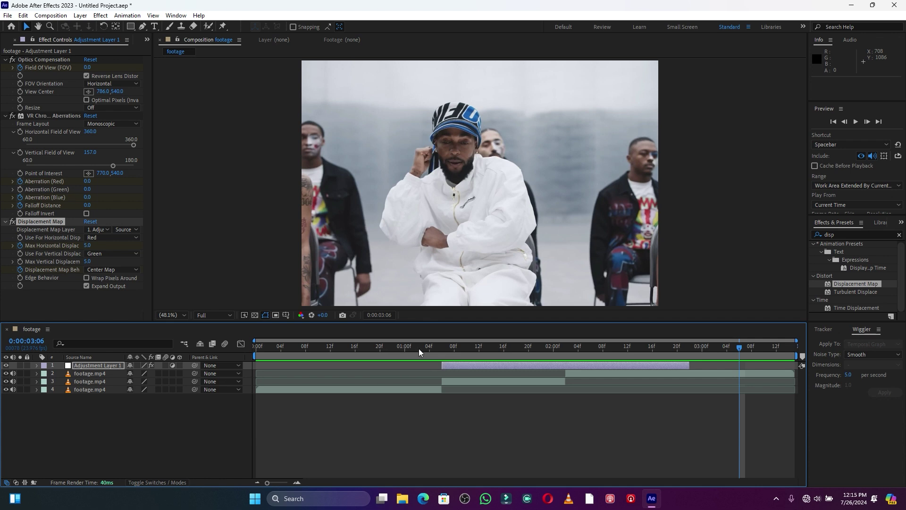
Search the effects for "shak" and apply Camera-Shake Deblur to the adjustment layer
click(849, 234)
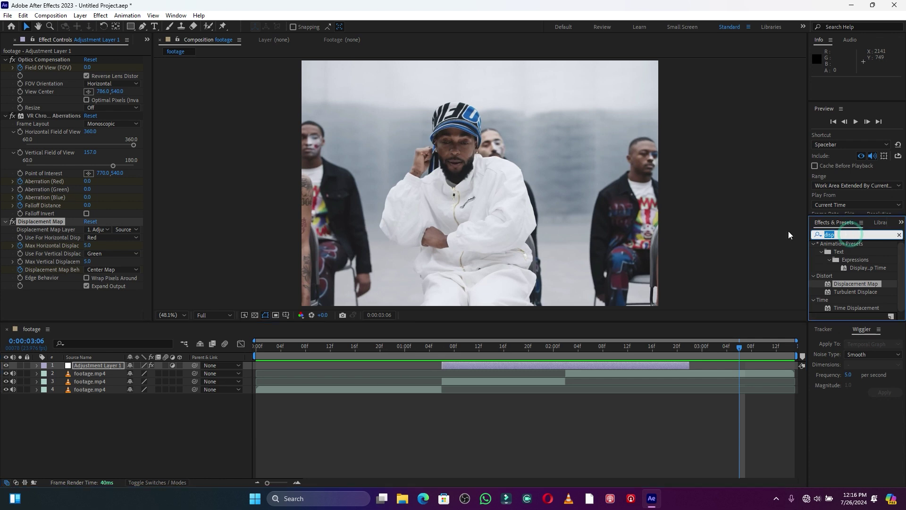
text(shak)
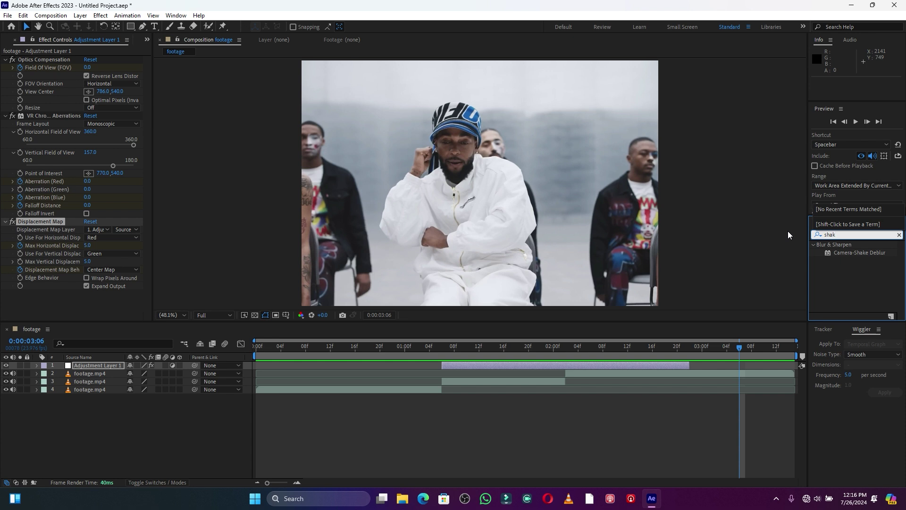
click(876, 253)
drag(855, 255, 565, 347)
Set Camera-Shake Deblur's Shake Sensitivity to 100% at 0:00:02:02 and enable its keyframing
click(564, 364)
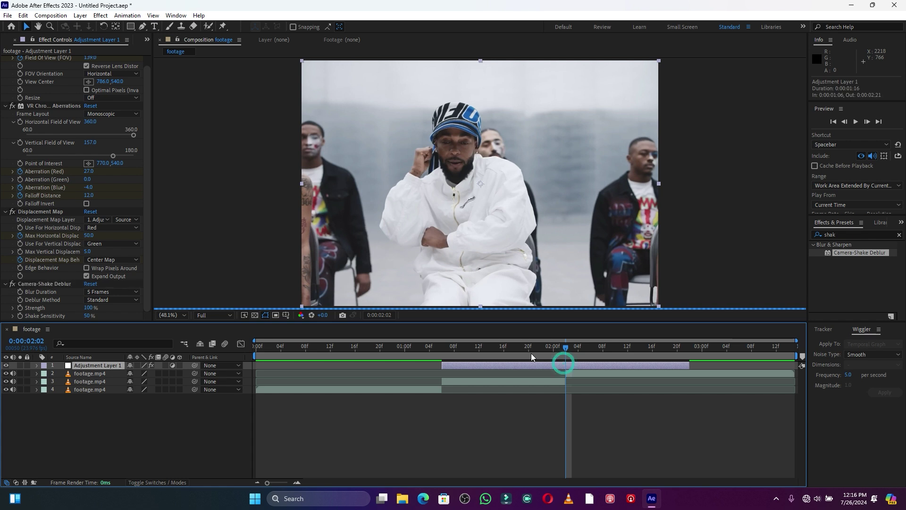
click(146, 193)
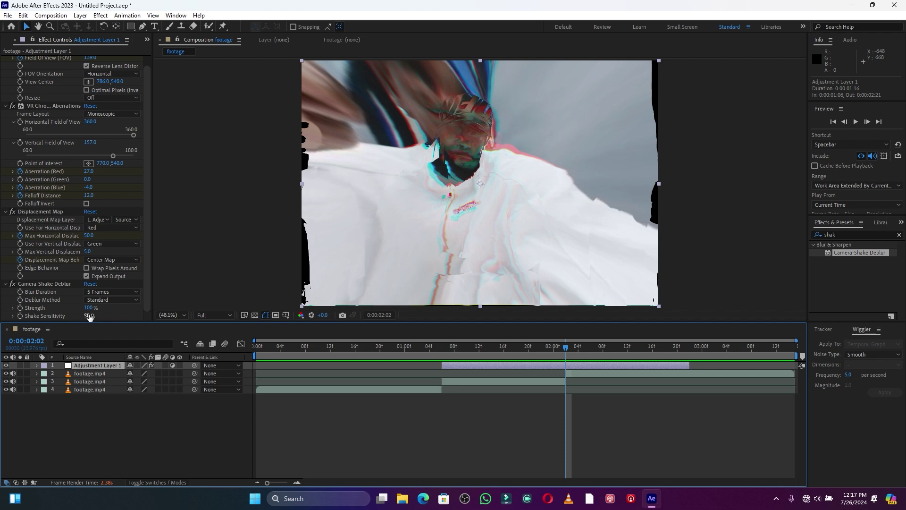
drag(90, 316, 134, 315)
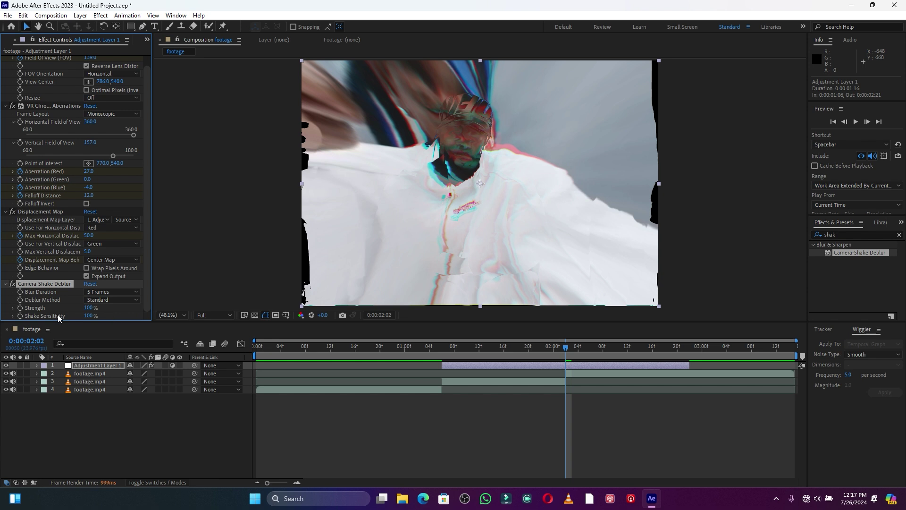
click(20, 315)
Go back to 0:00:01:16 and reset Shake Sensitivity to its default of 50% as a keyframe
shift+click(844, 122)
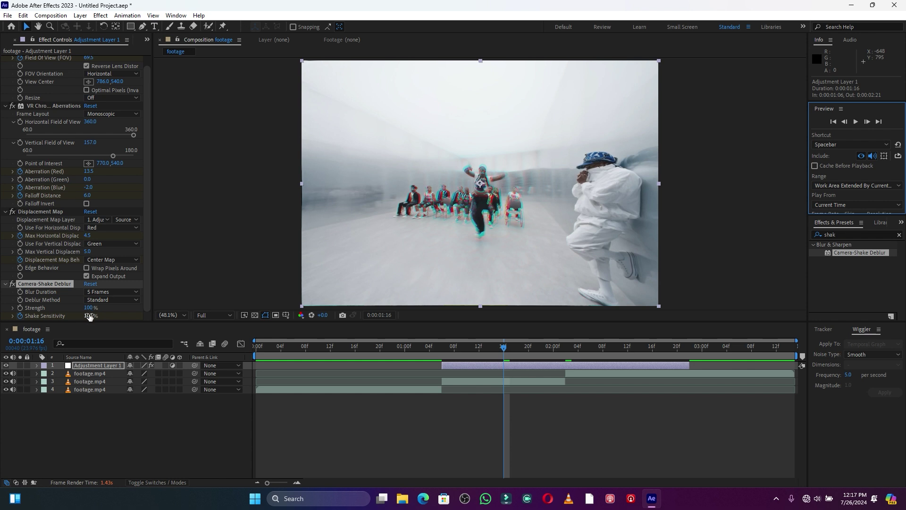
right_click(56, 316)
click(85, 405)
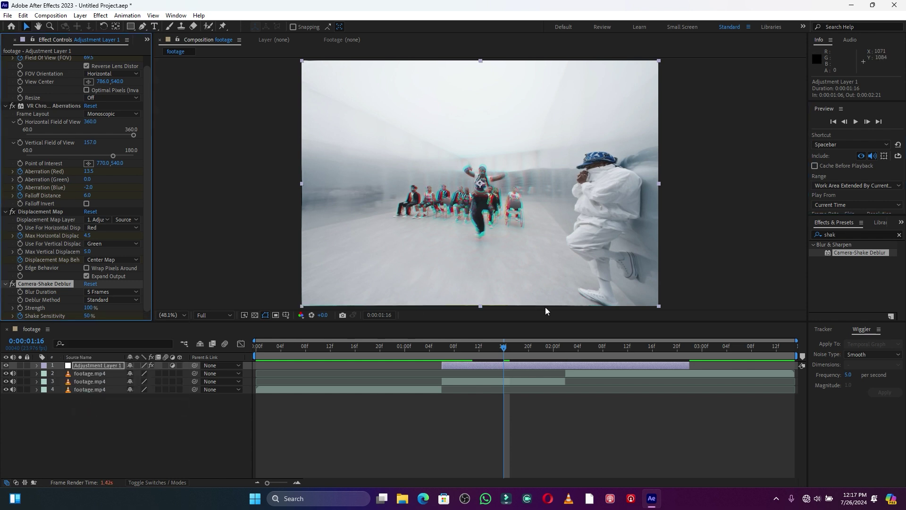
Go to 0:00:02:12, ten frames after the clip cut, and reset Shake Sensitivity to its default
drag(503, 346, 564, 352)
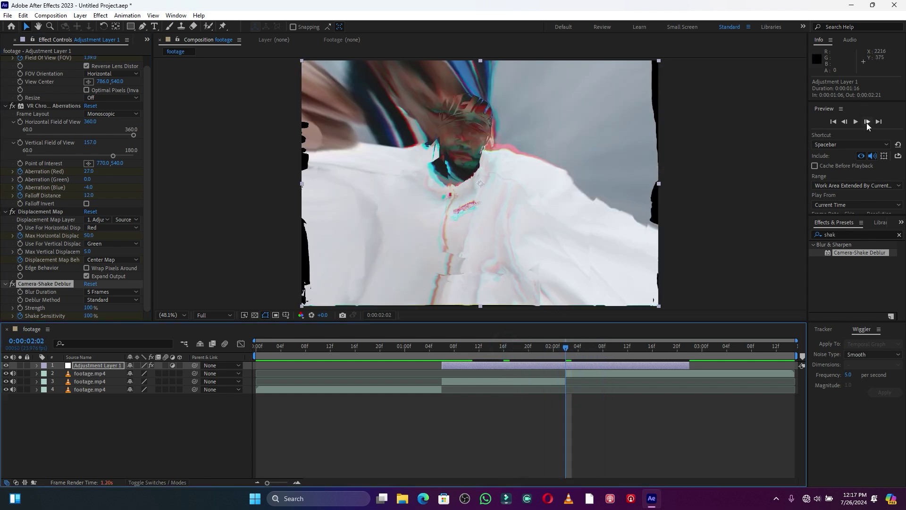
shift+click(867, 122)
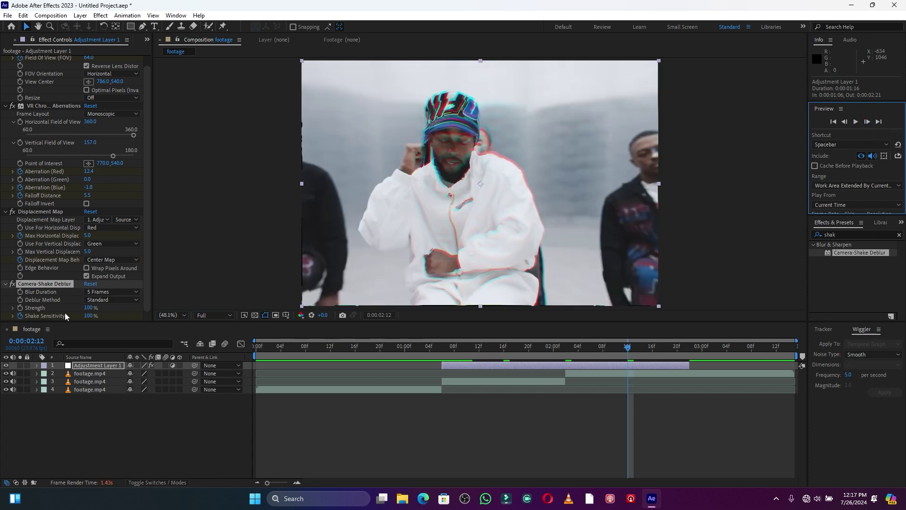
right_click(57, 315)
click(97, 404)
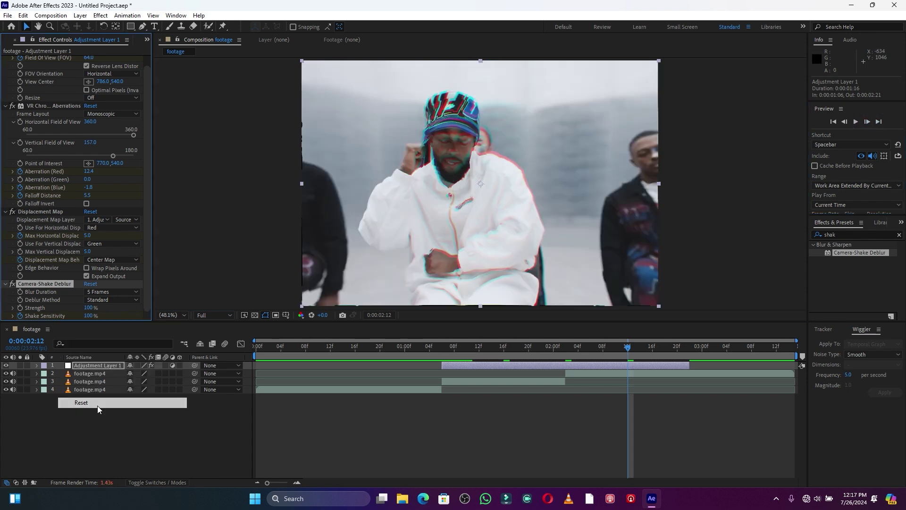
Play back the composition from 0:00:01:08 to check the transition with Camera-Shake Deblur
click(453, 352)
key(space)
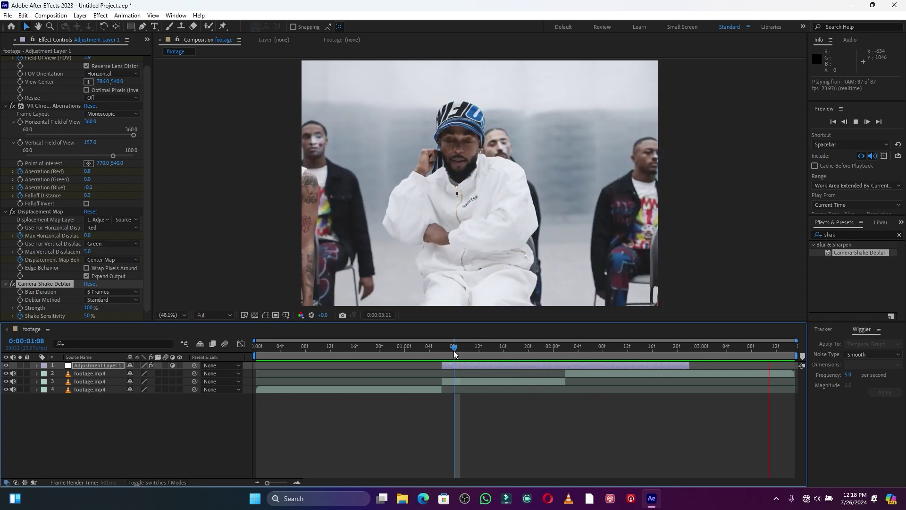
key(space)
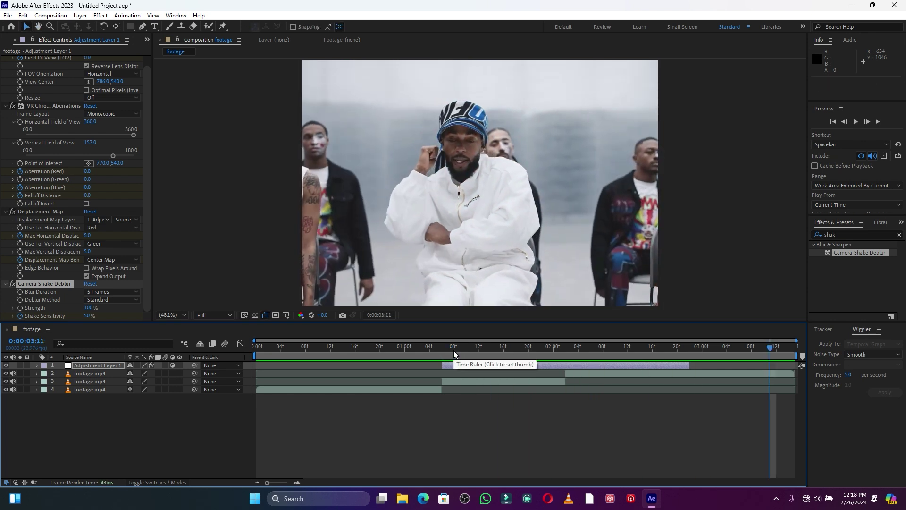
Find the Glow effect and apply it to Adjustment Layer 1, moving to the clip cut at 0:00:02:02
drag(858, 235, 777, 230)
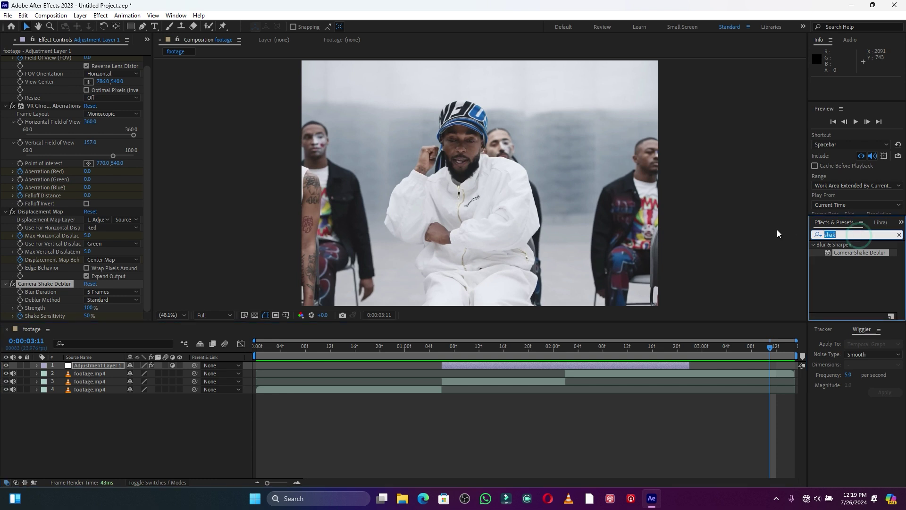
text(g)
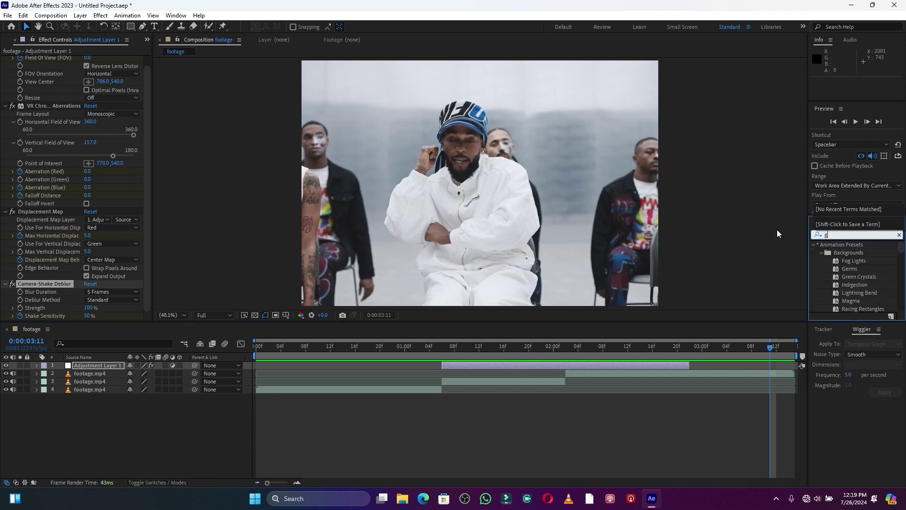
text(low)
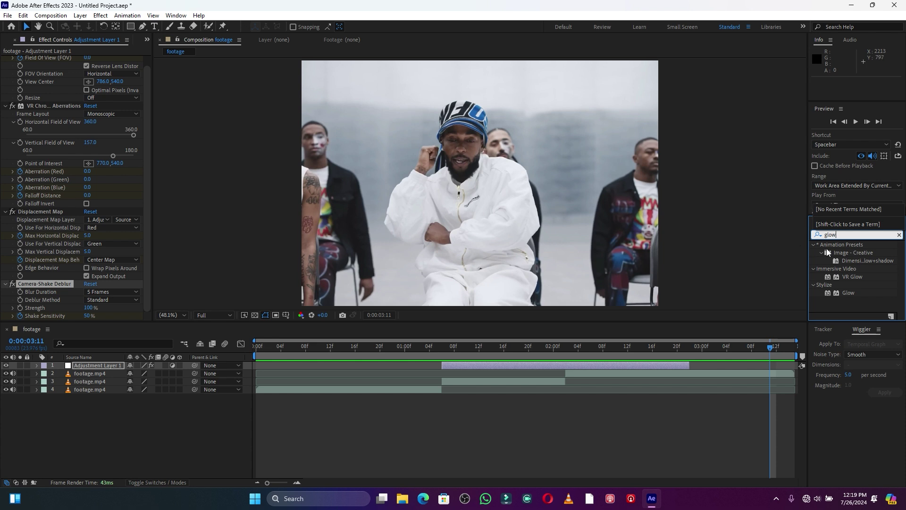
click(844, 293)
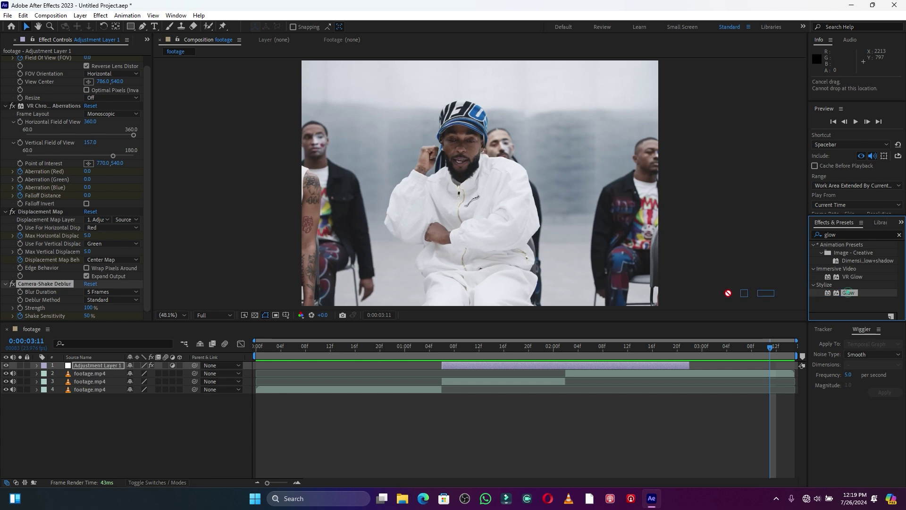
drag(847, 292, 565, 347)
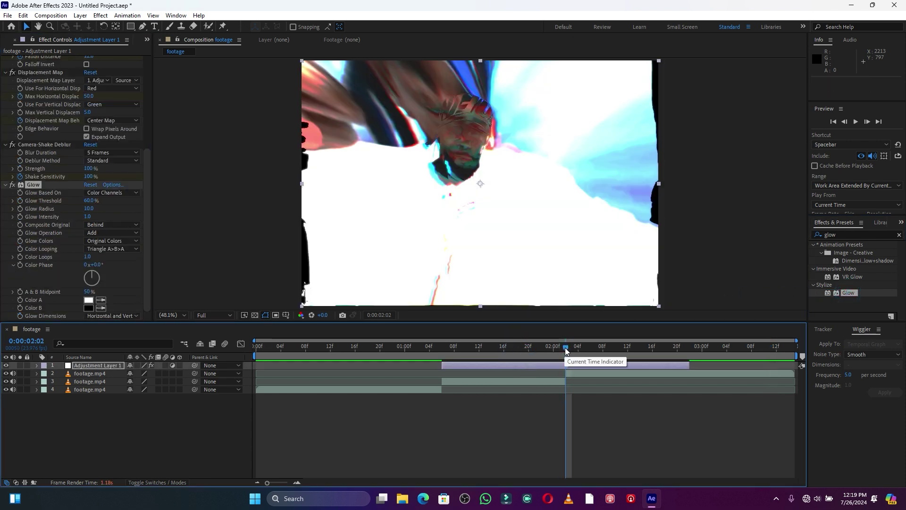
click(571, 364)
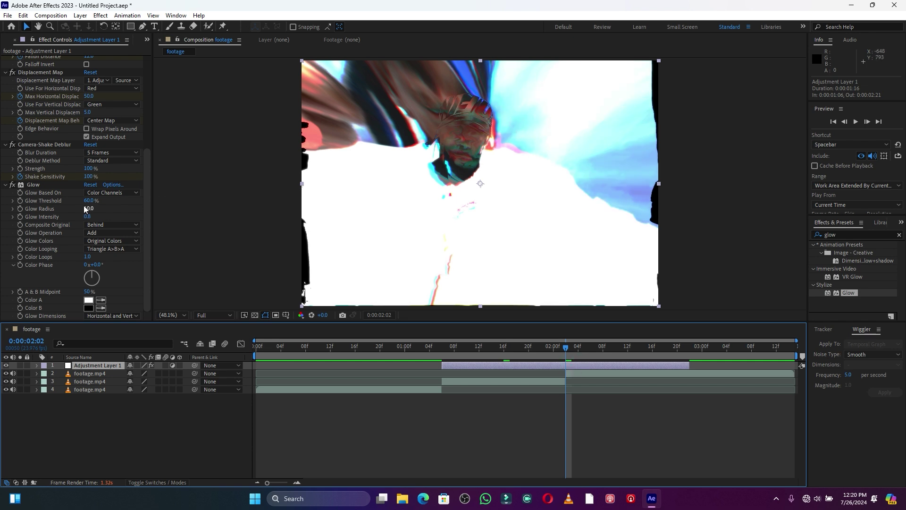
Neutralise the Glow effect by setting Glow Threshold to 100% and Glow Radius and Glow Intensity to 0
drag(88, 208, 79, 207)
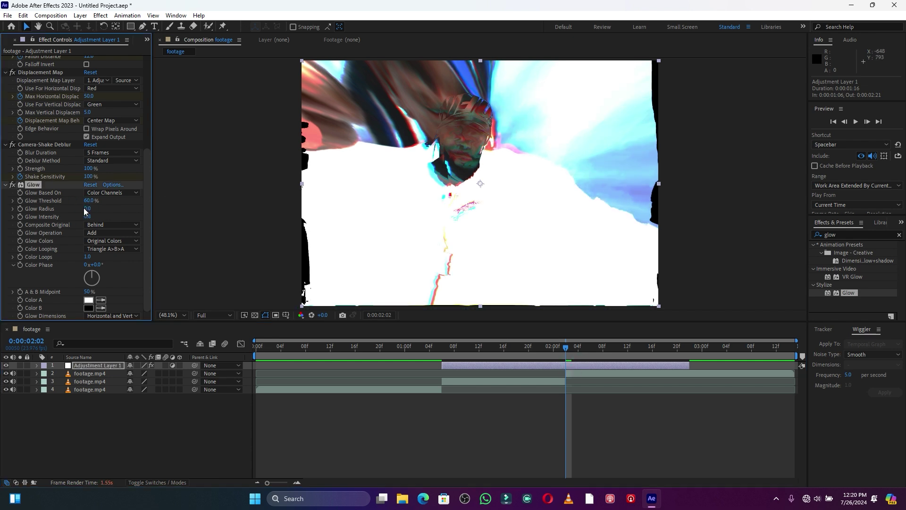
drag(93, 202, 39, 215)
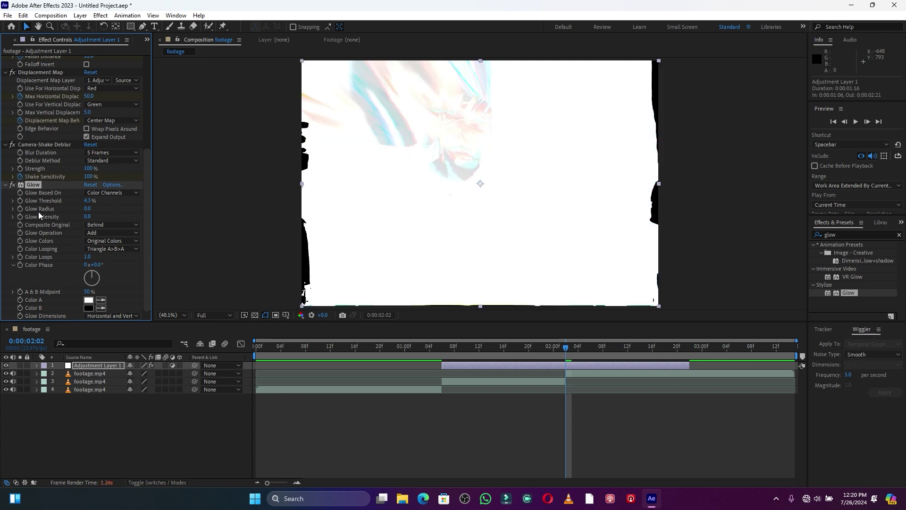
click(87, 201)
Go back to 0:00:01:16 and enable keyframing for Glow Threshold, Glow Radius and Glow Intensity
drag(566, 348, 503, 348)
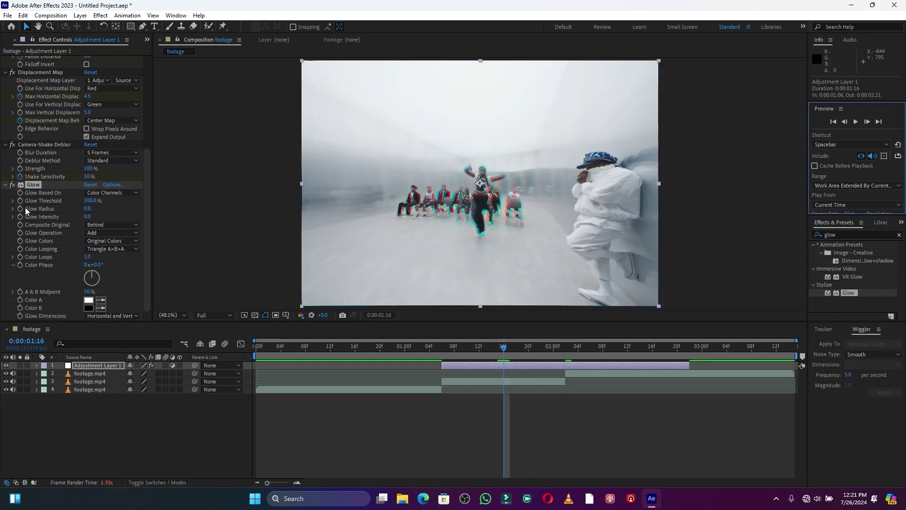
click(20, 216)
click(20, 208)
click(20, 201)
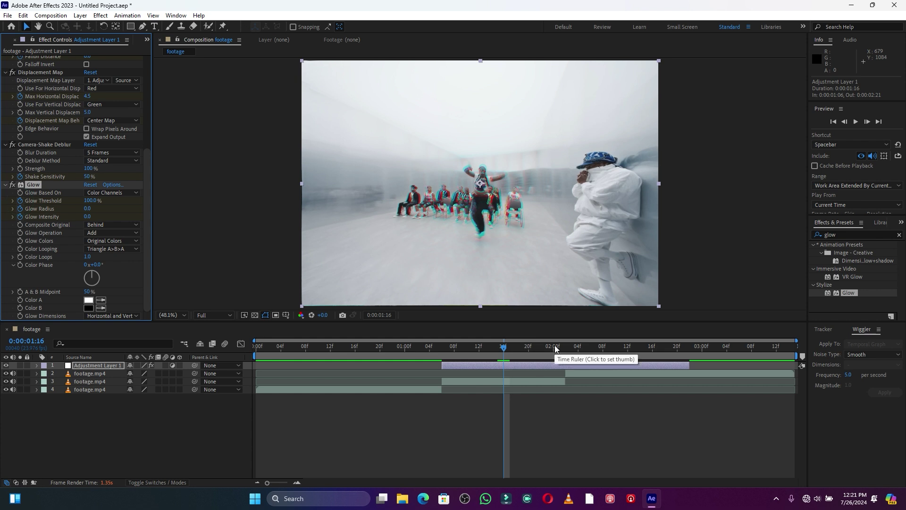
At the clip cut, 0:00:02:02, keyframe Glow Threshold at about 68% and Glow Intensity at 0.5
drag(555, 345, 565, 344)
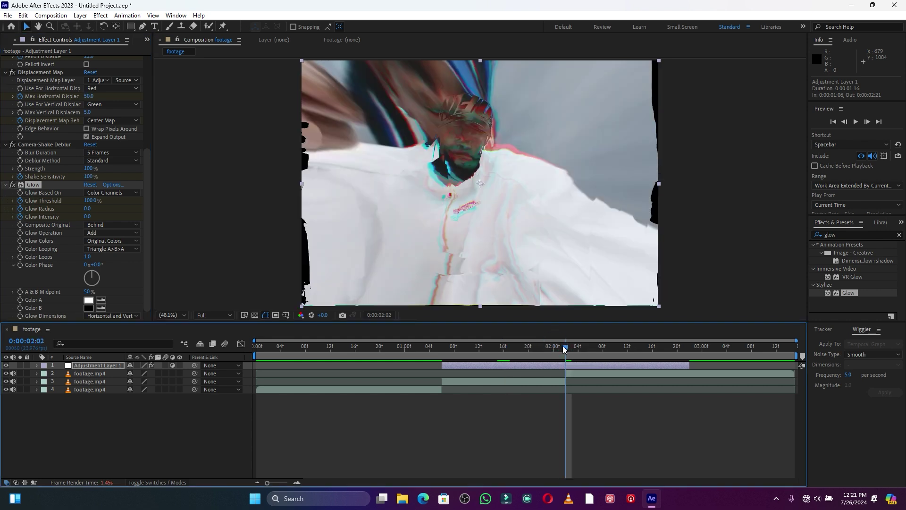
drag(91, 202, 56, 205)
click(87, 216)
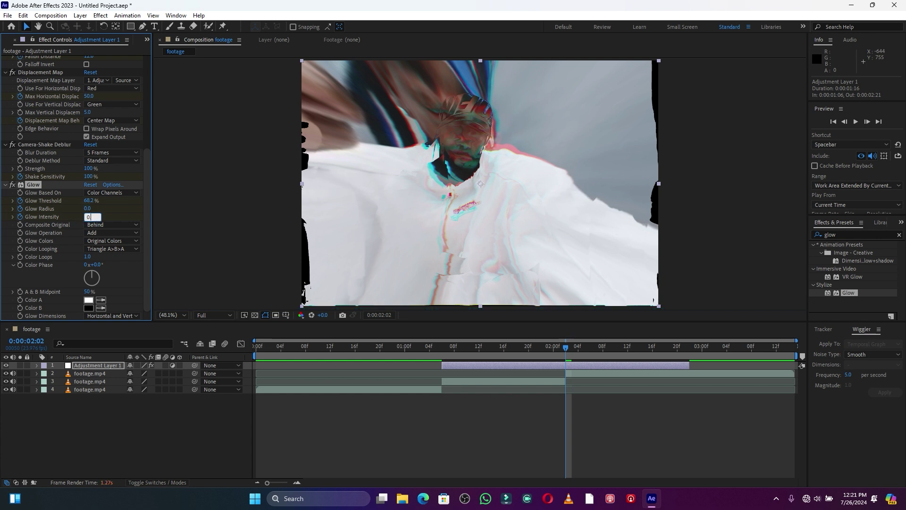
key(Return)
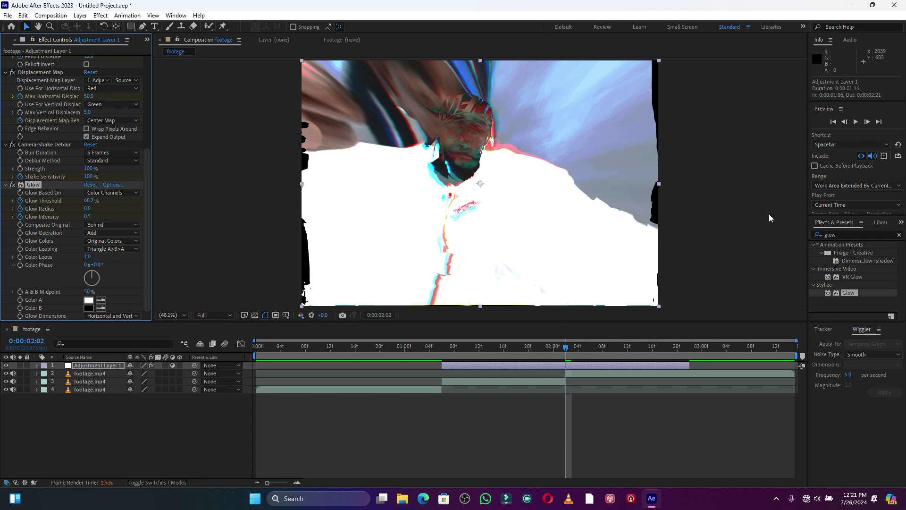
Go to 0:00:02:12, ten frames after the cut, and keyframe Glow Threshold at 100% and Glow Intensity at 0
click(856, 122)
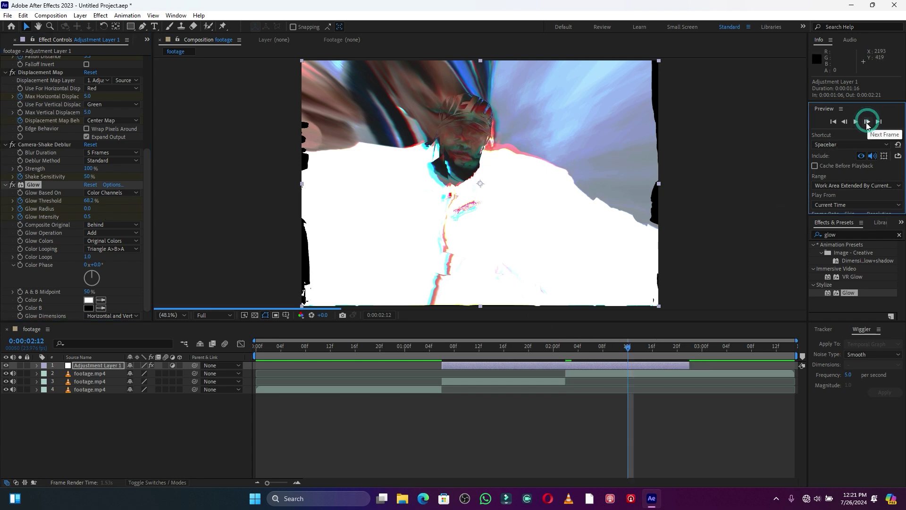
click(89, 200)
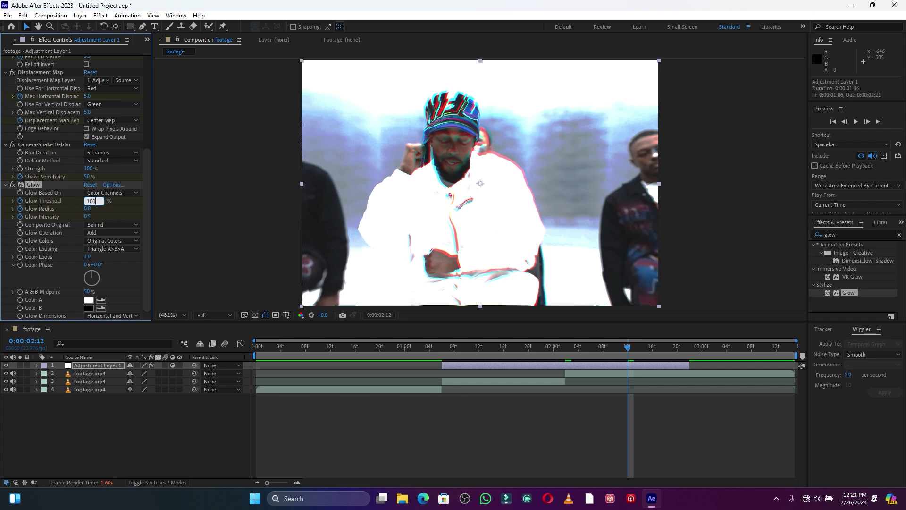
key(Return)
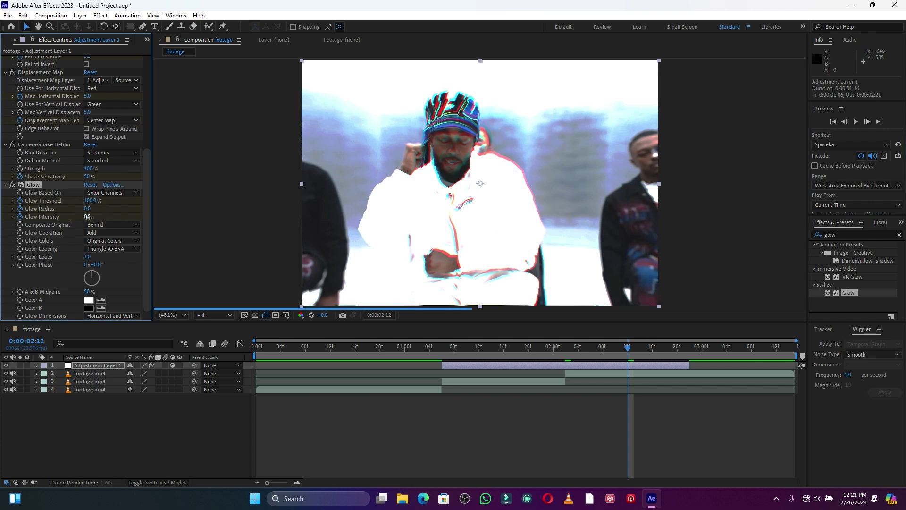
click(88, 216)
text(0)
key(Return)
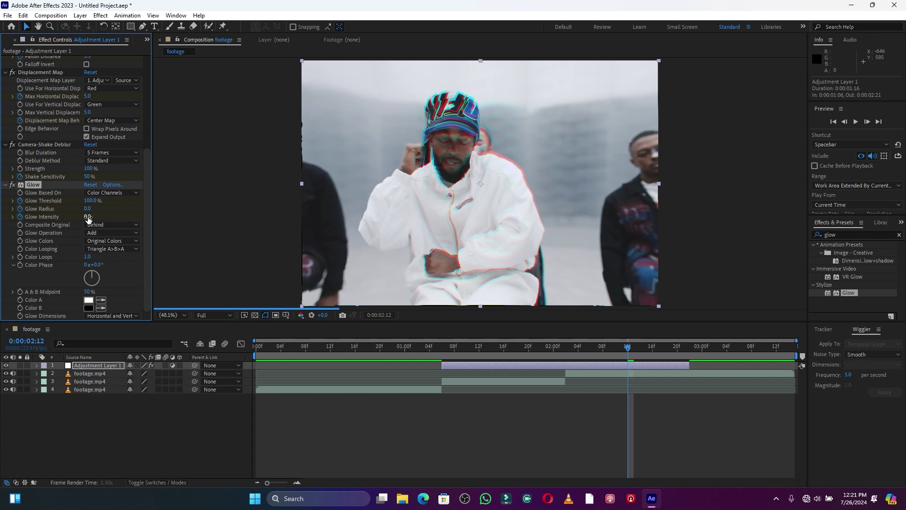
Play back the composition from 0:00:01:00 to check the transition with the Glow effect
click(406, 348)
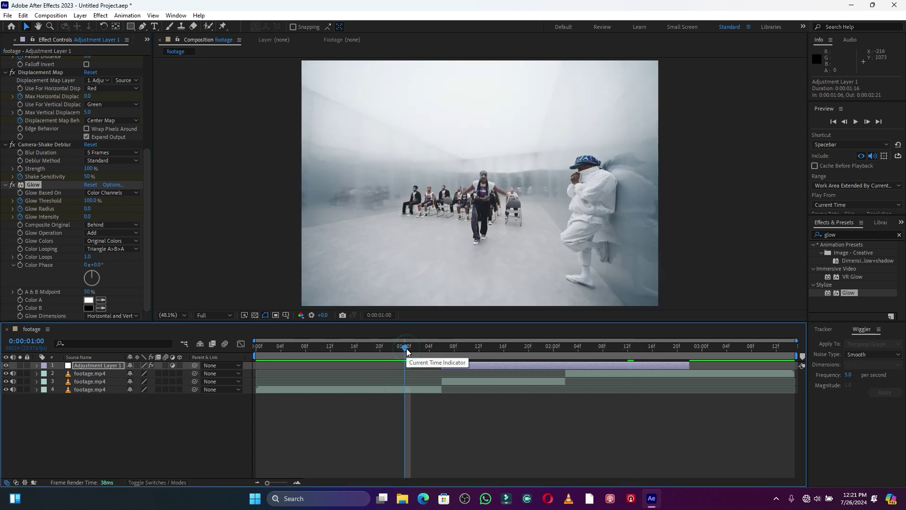
key(space)
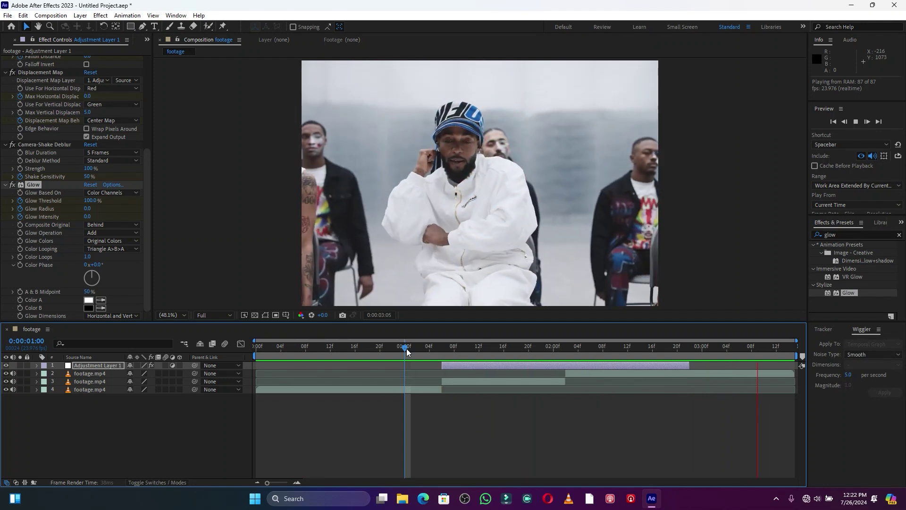
key(space)
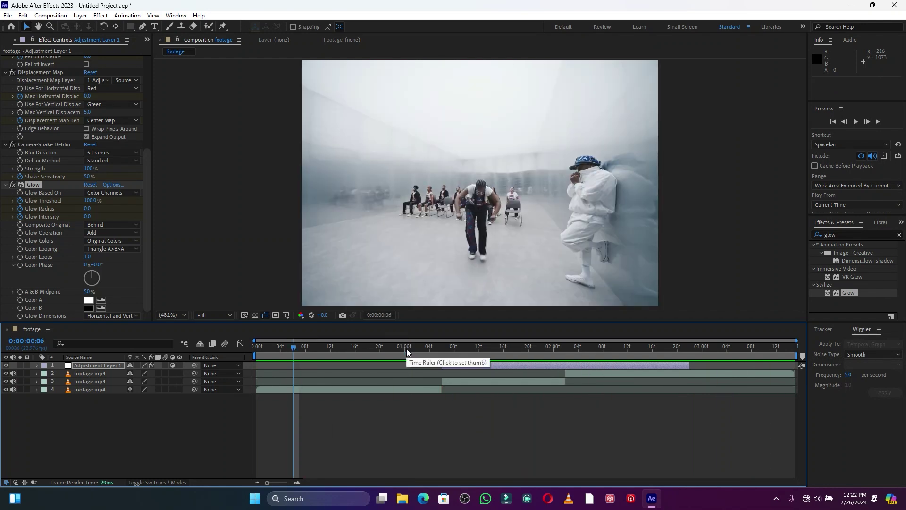